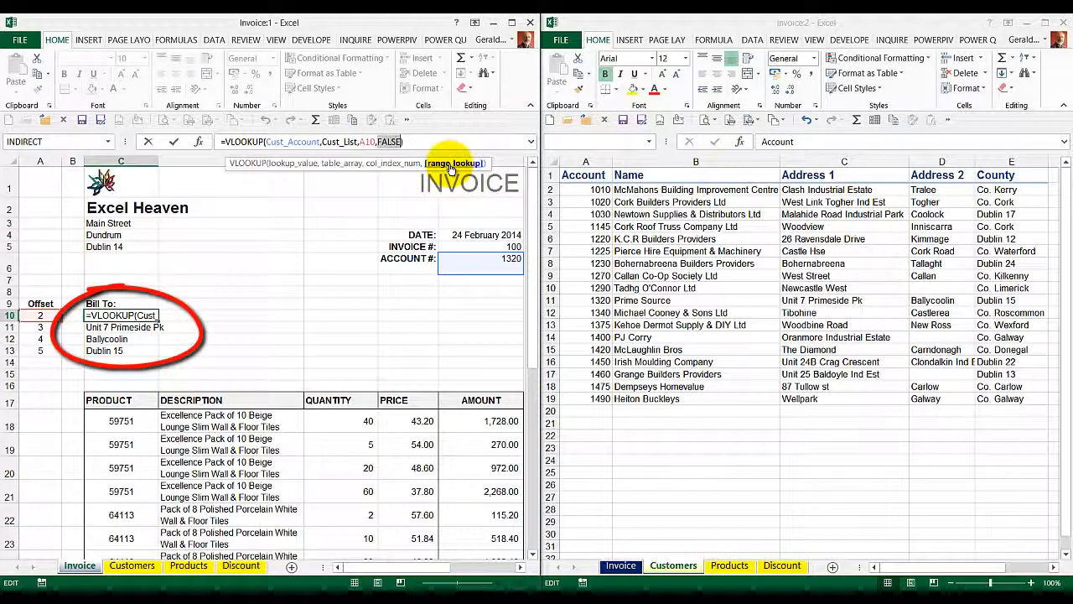
# Step: Close the first Bill To lookup formula and inspect the description lookup formula in D18 alongside the Products sheet
pyautogui.click(176, 145)
pyautogui.click(186, 427)
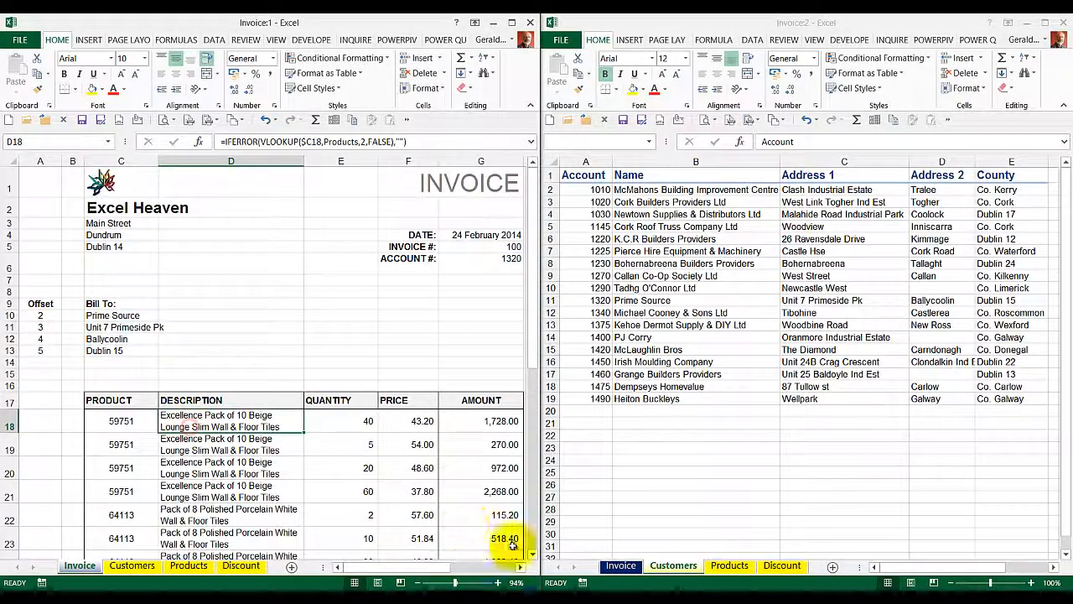
pyautogui.click(703, 558)
pyautogui.click(730, 565)
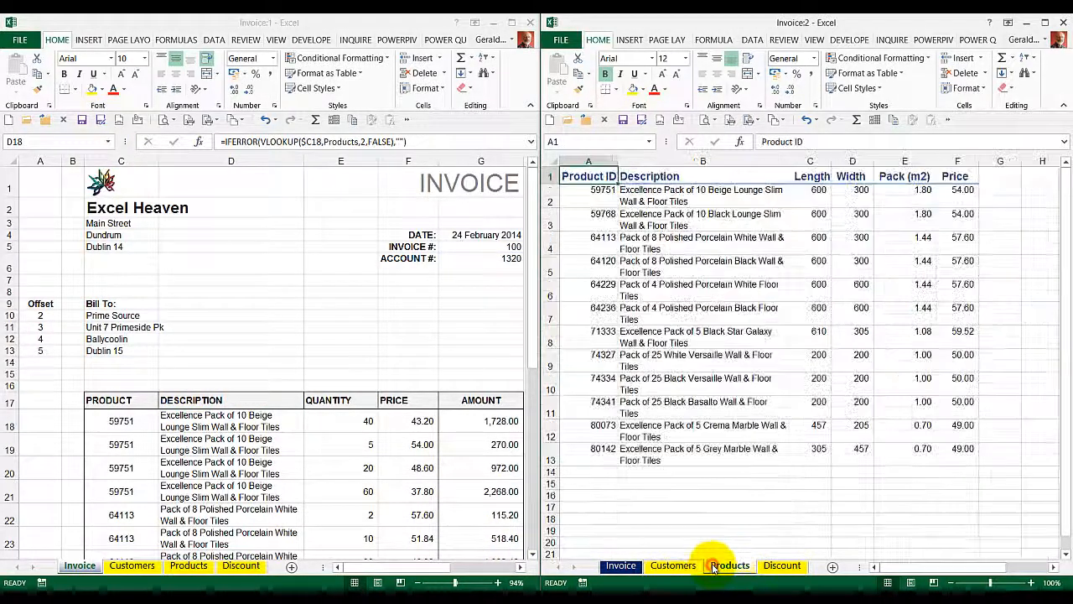
pyautogui.click(251, 415)
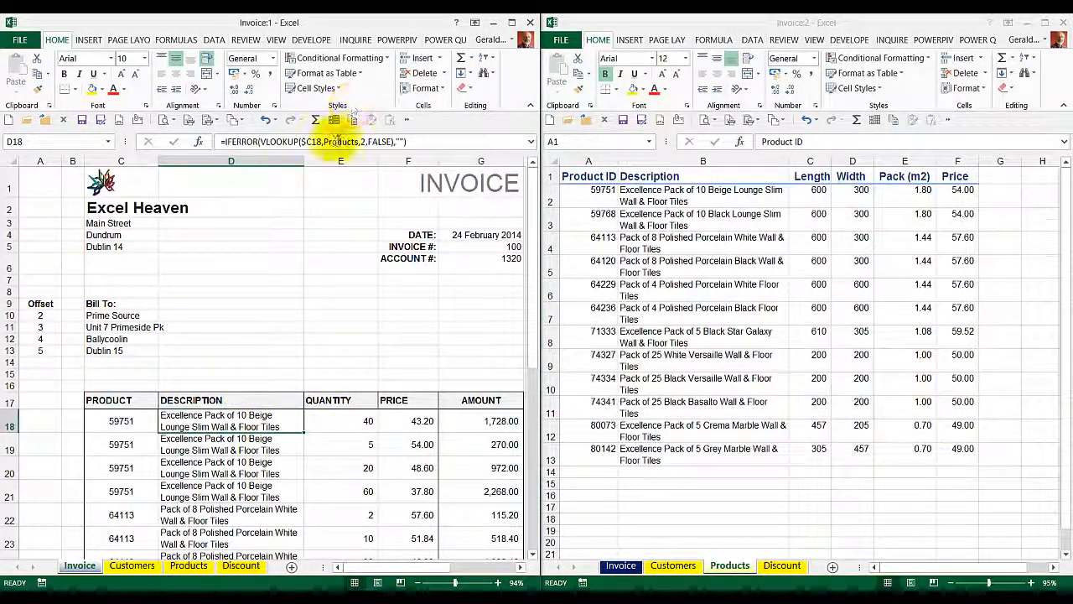
pyautogui.click(326, 143)
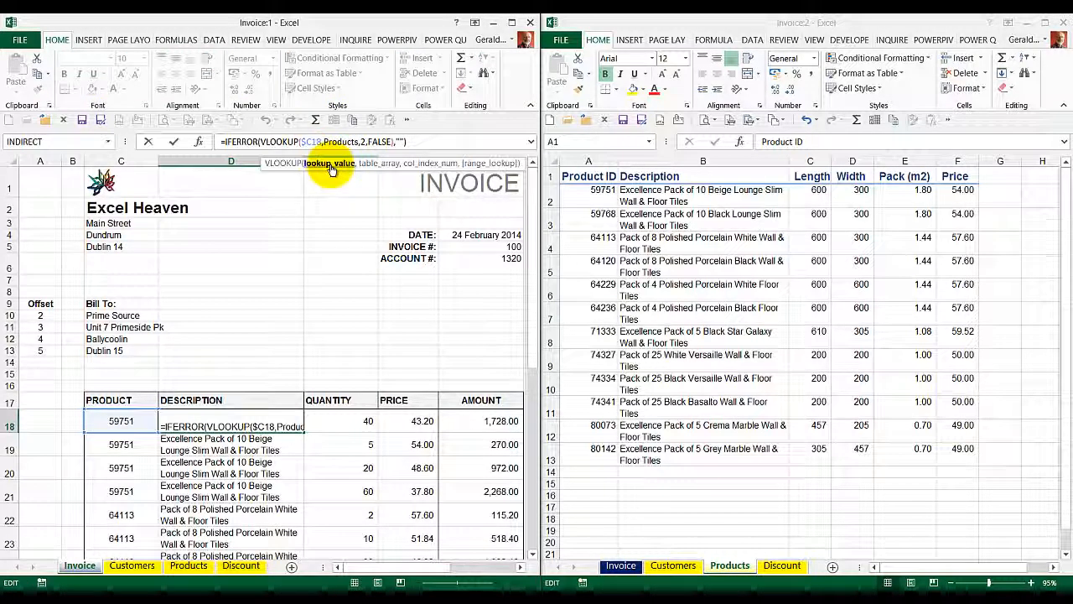
pyautogui.click(176, 142)
# Step: Browse the list of product codes available for cell C18 on the invoice without choosing one
pyautogui.click(120, 424)
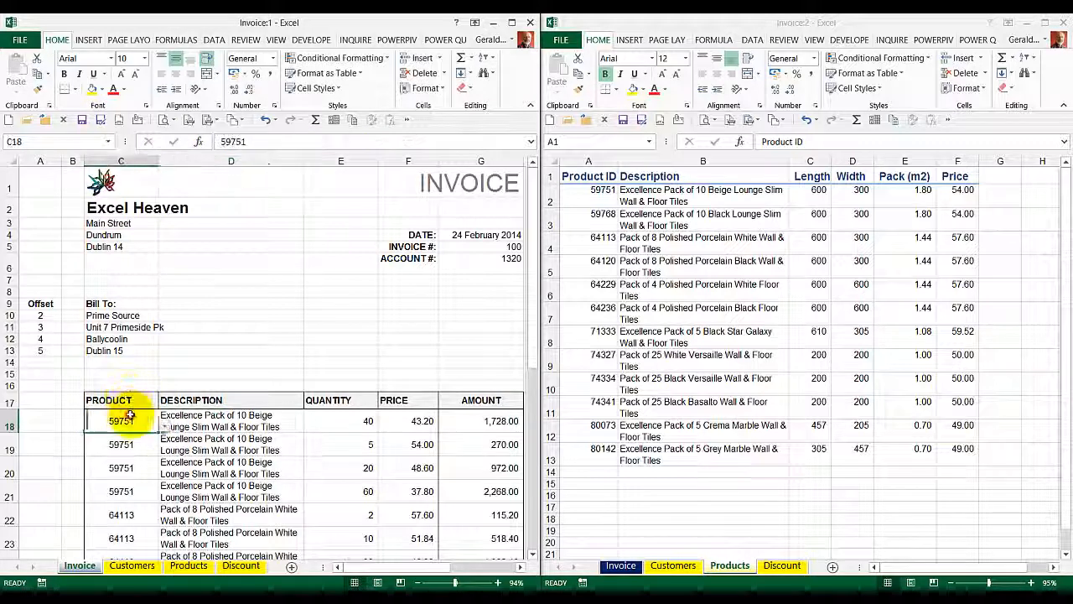
pyautogui.click(163, 426)
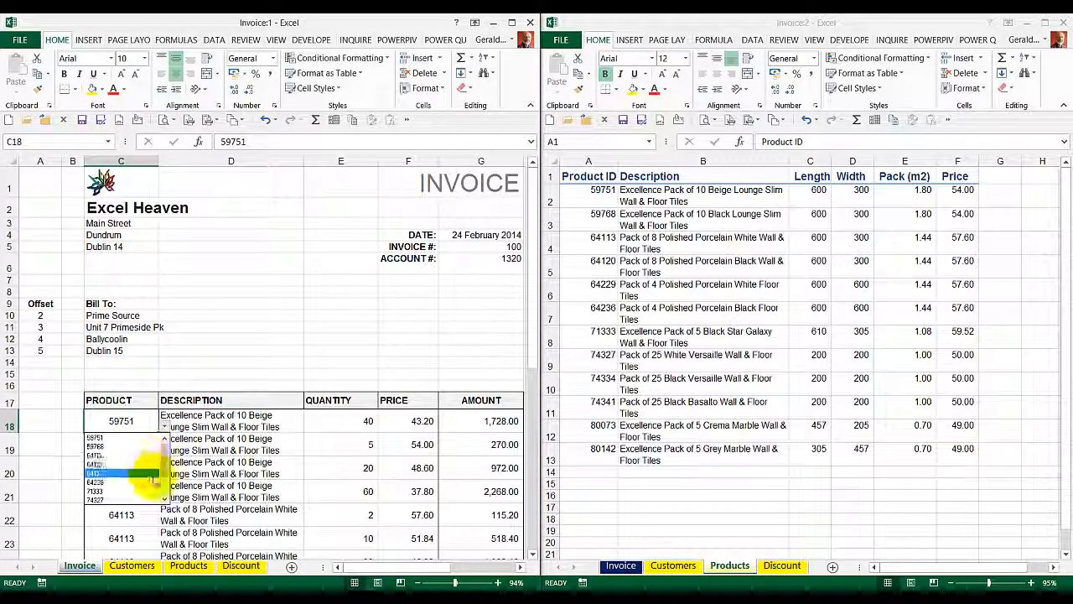
pyautogui.click(173, 367)
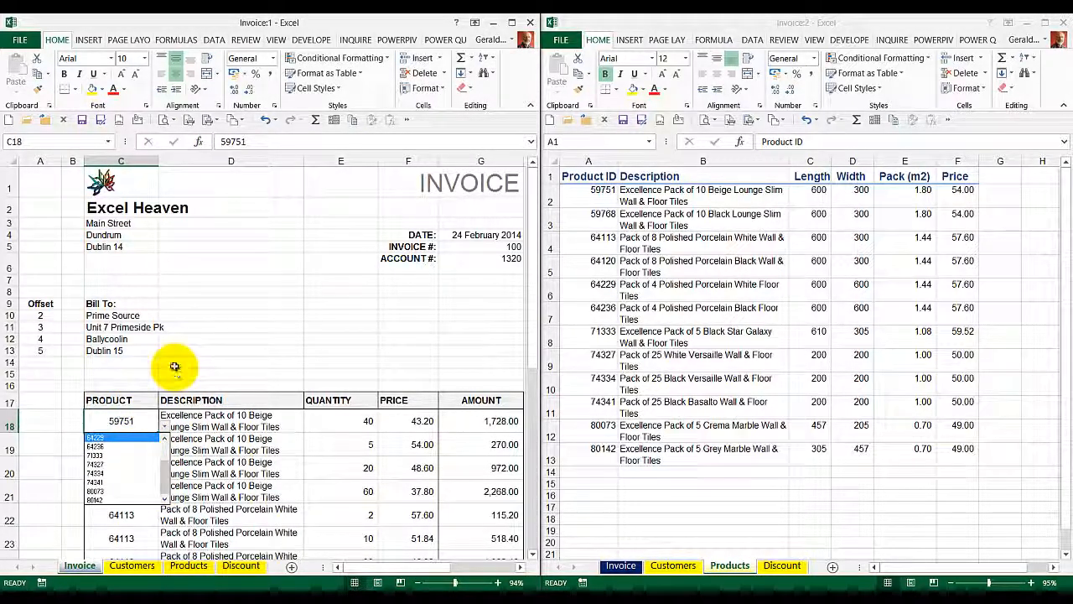
# Step: Show the Discount sheet in the second window and inspect the range_lookup argument of the price formula in F18
pyautogui.click(422, 420)
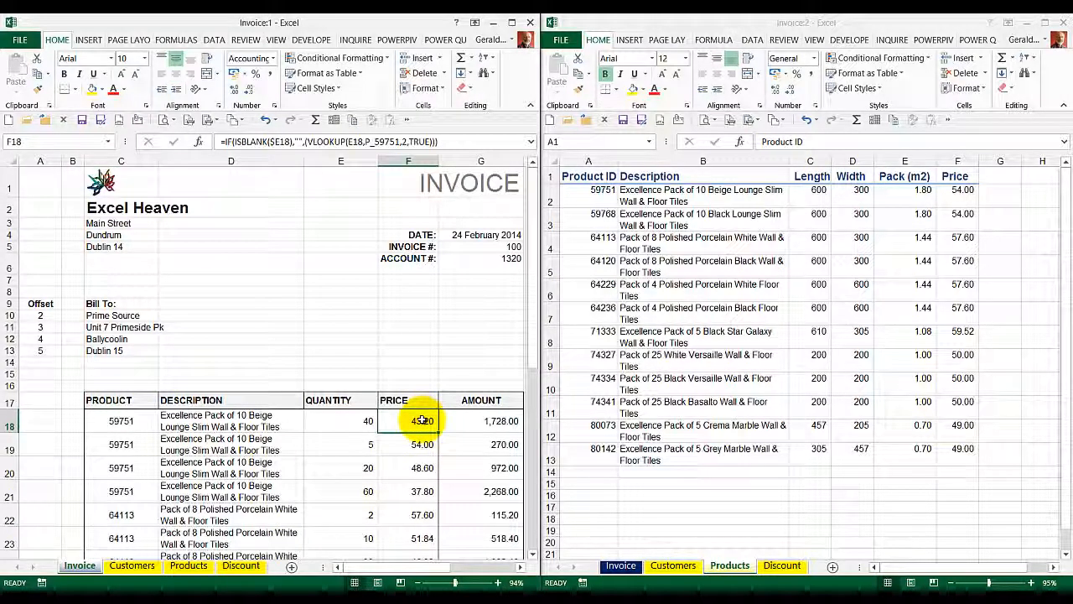
pyautogui.click(784, 566)
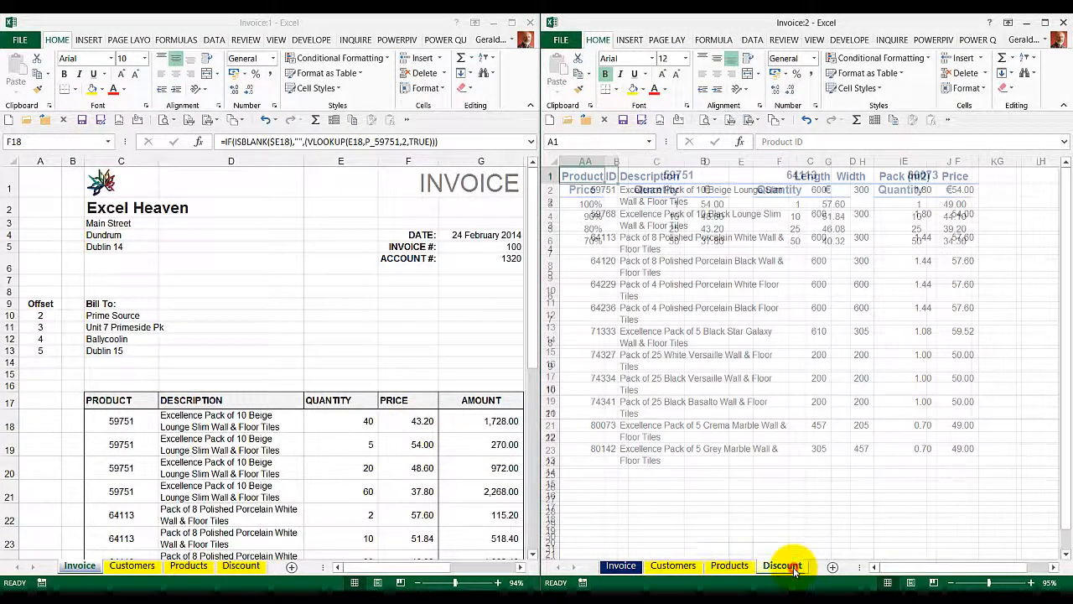
pyautogui.click(417, 421)
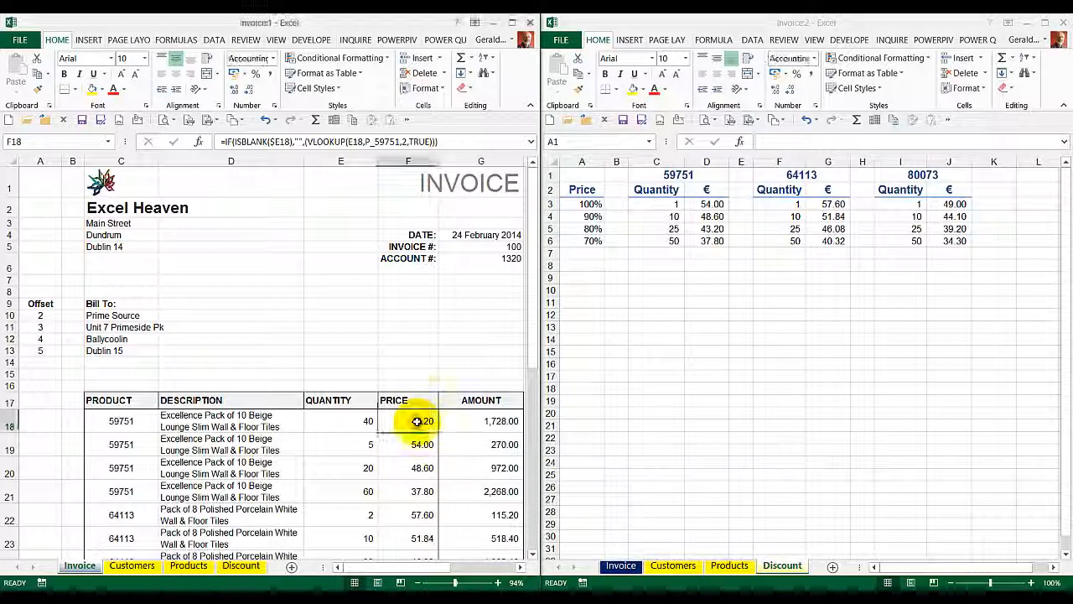
pyautogui.click(421, 142)
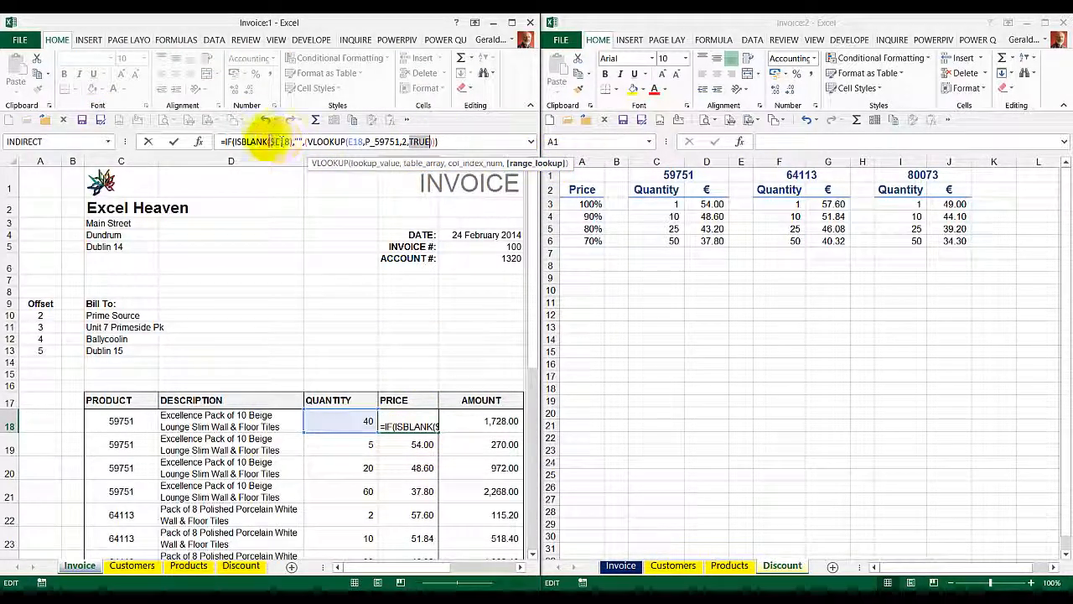
pyautogui.click(175, 144)
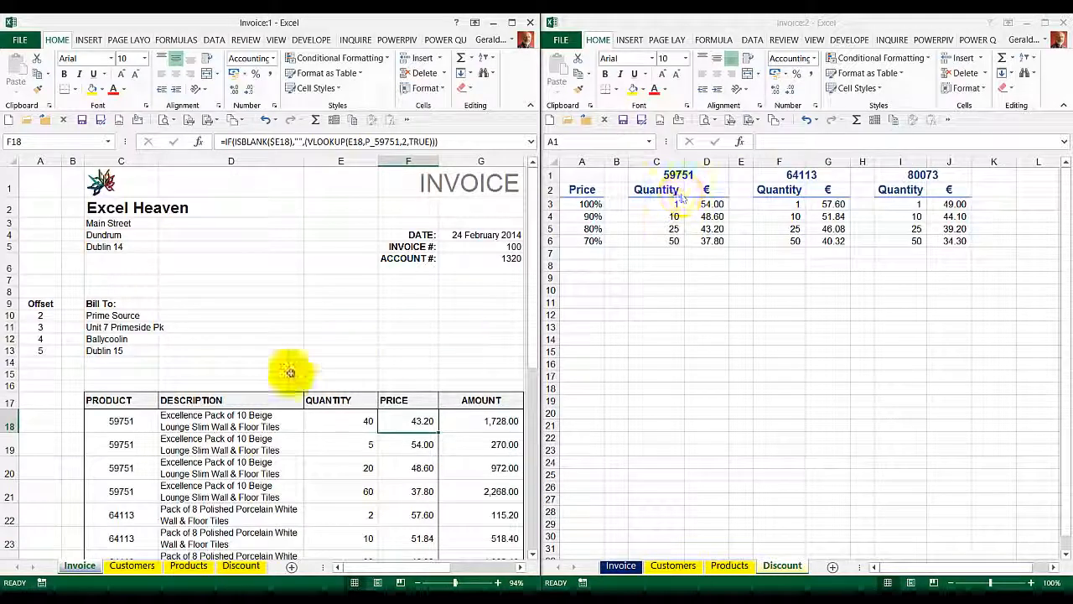
# Step: Check the product code in C18 against the table_array argument of the price formula in F18
pyautogui.click(156, 421)
pyautogui.scroll(-5, 176, 440)
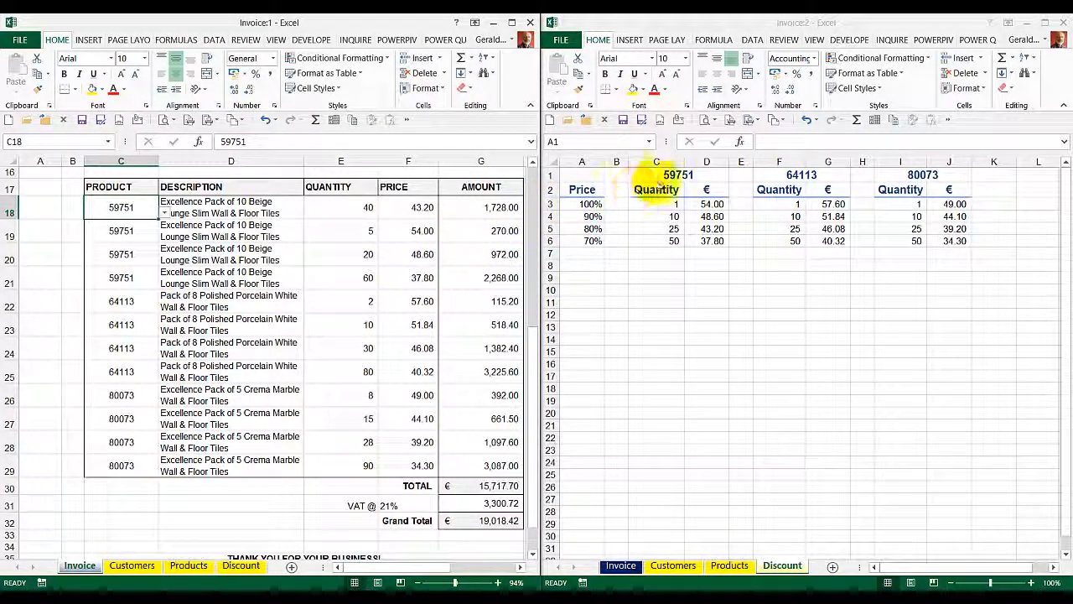
pyautogui.click(418, 208)
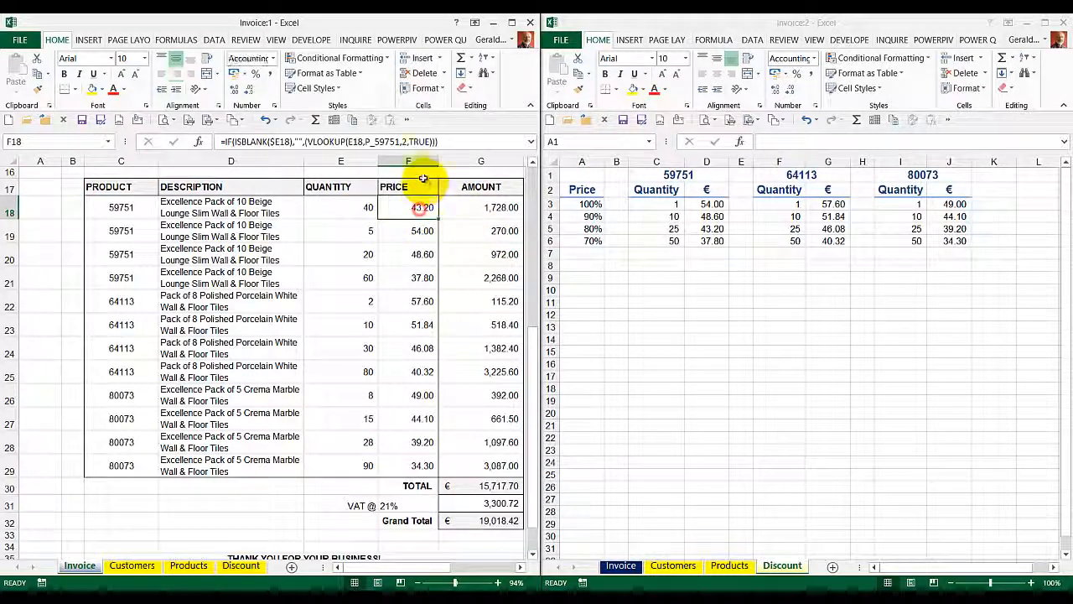
pyautogui.click(393, 142)
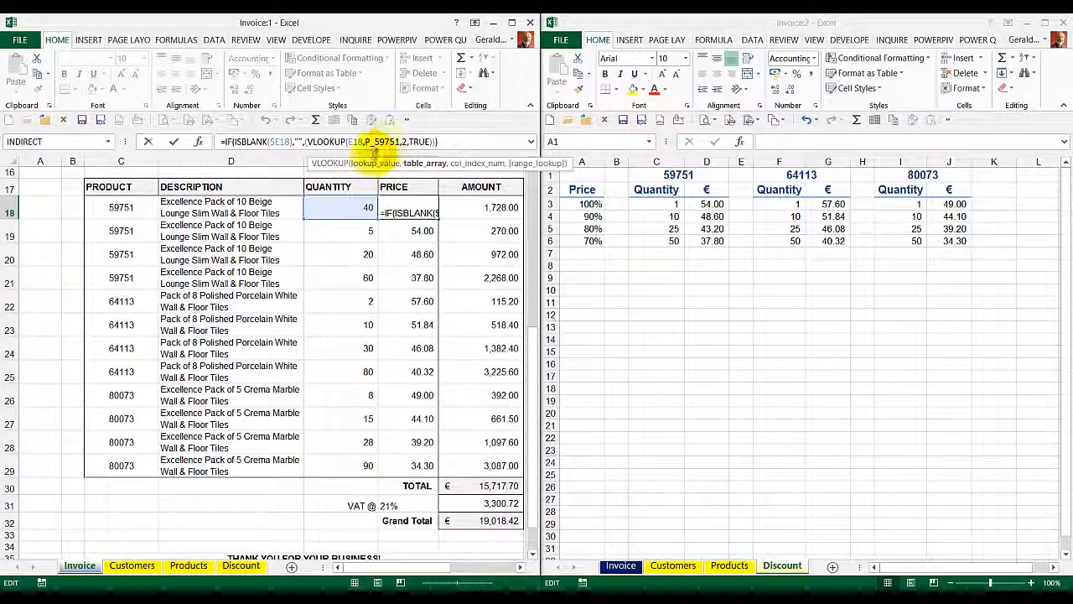
pyautogui.click(177, 144)
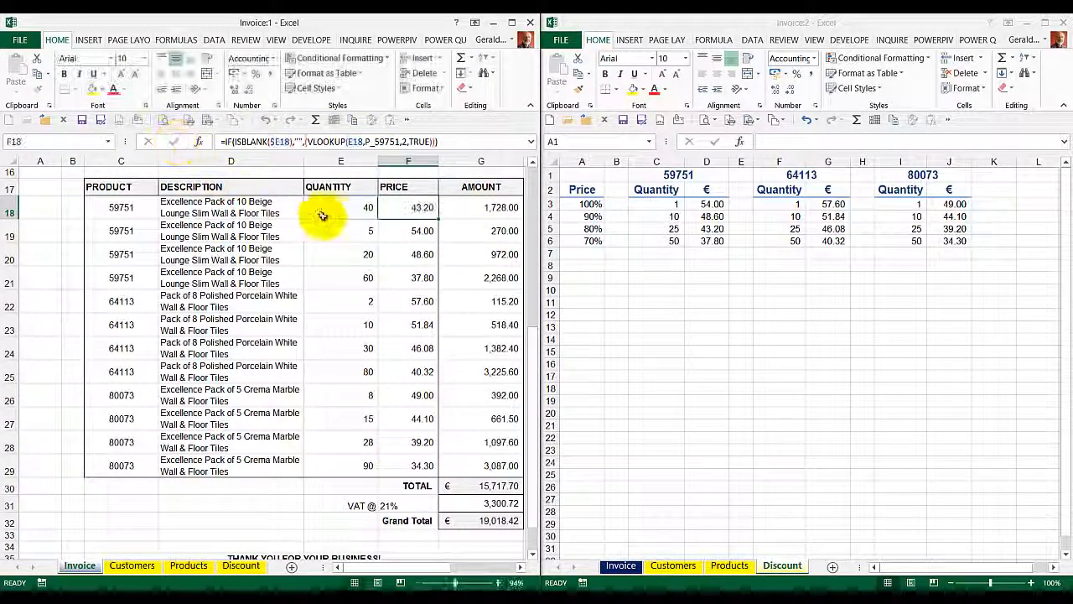
# Step: Go to the named ranges P_59751, P_64113 and P_80073 in turn on the Discount sheet
pyautogui.click(667, 207)
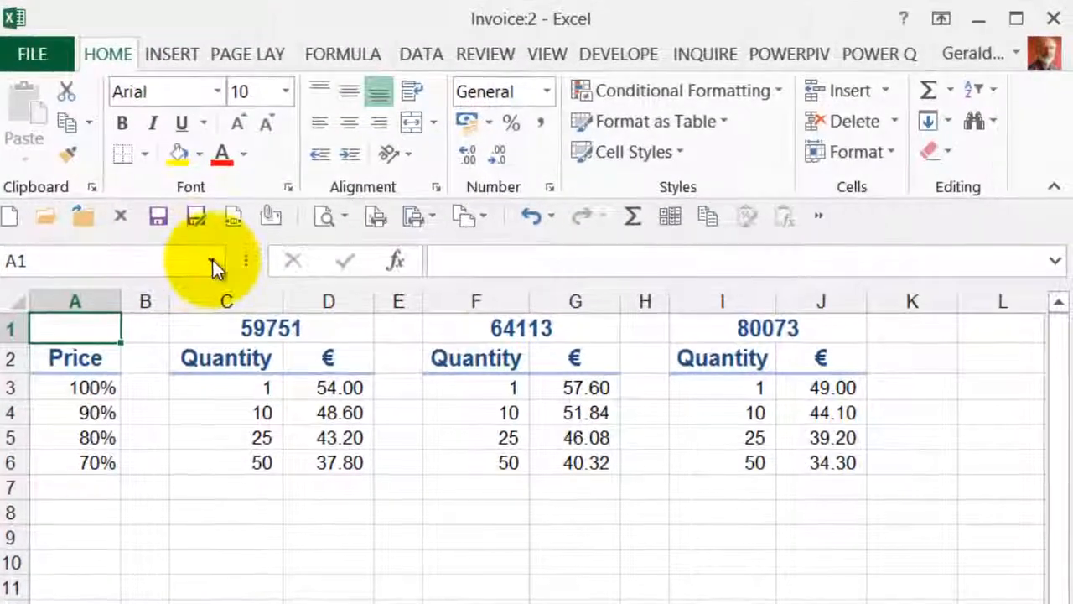
pyautogui.click(212, 260)
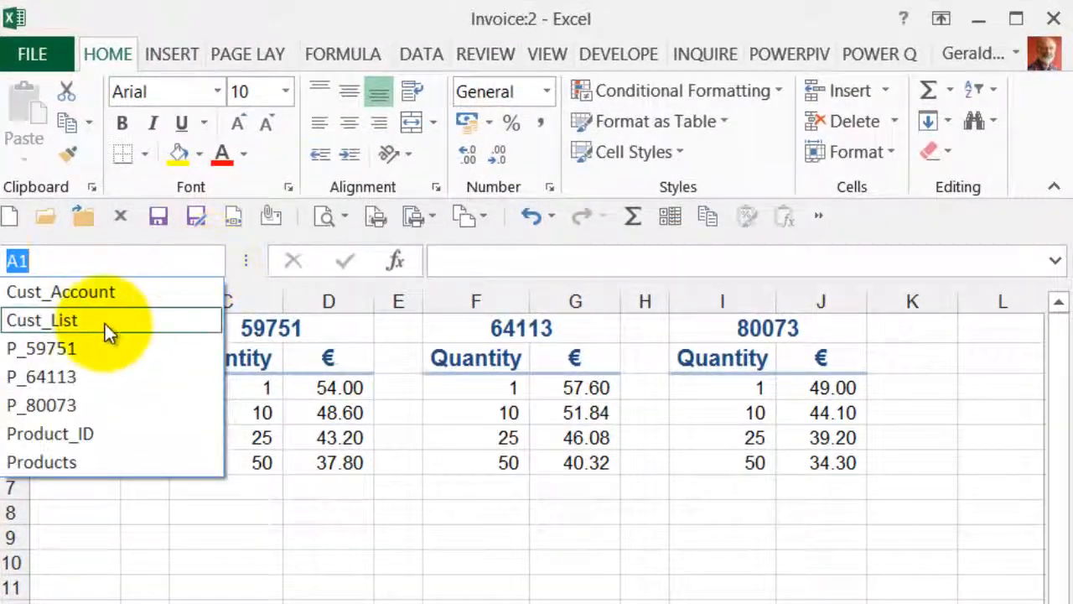
pyautogui.click(51, 348)
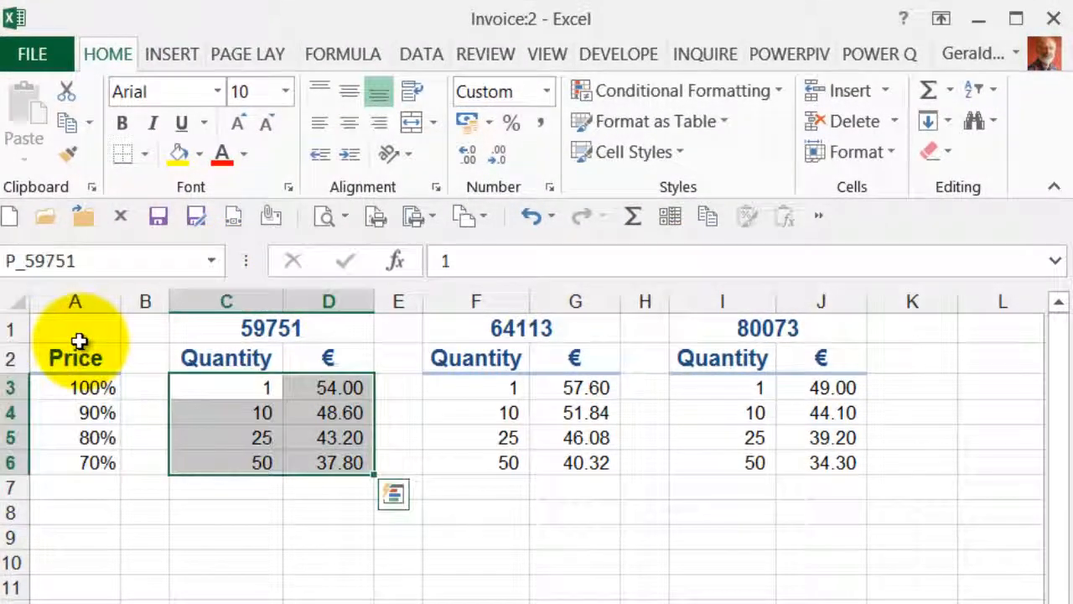
pyautogui.click(212, 261)
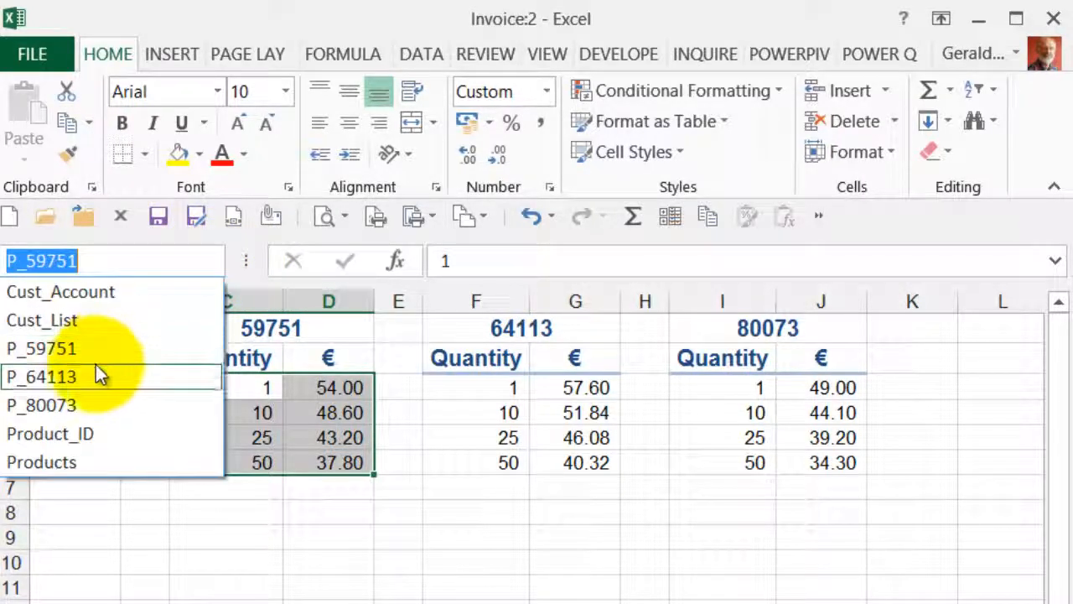
pyautogui.click(96, 376)
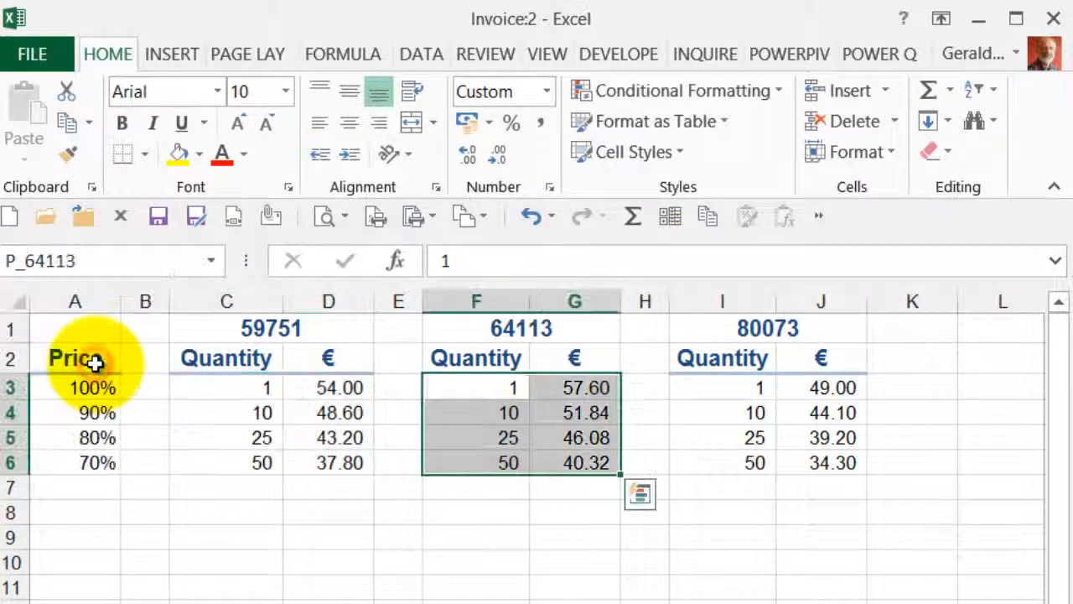
pyautogui.click(212, 261)
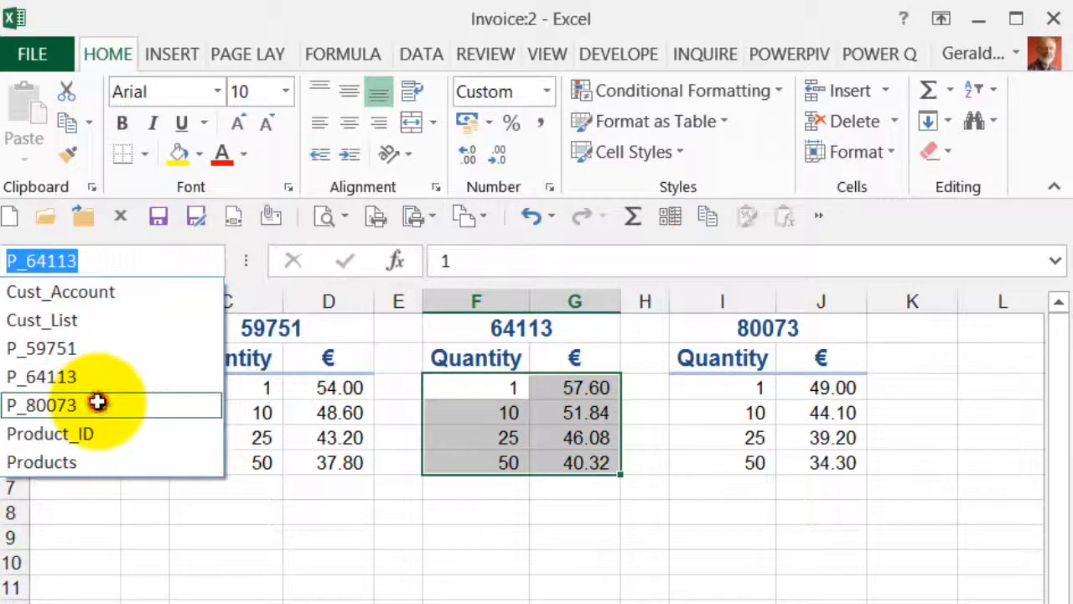
pyautogui.click(96, 402)
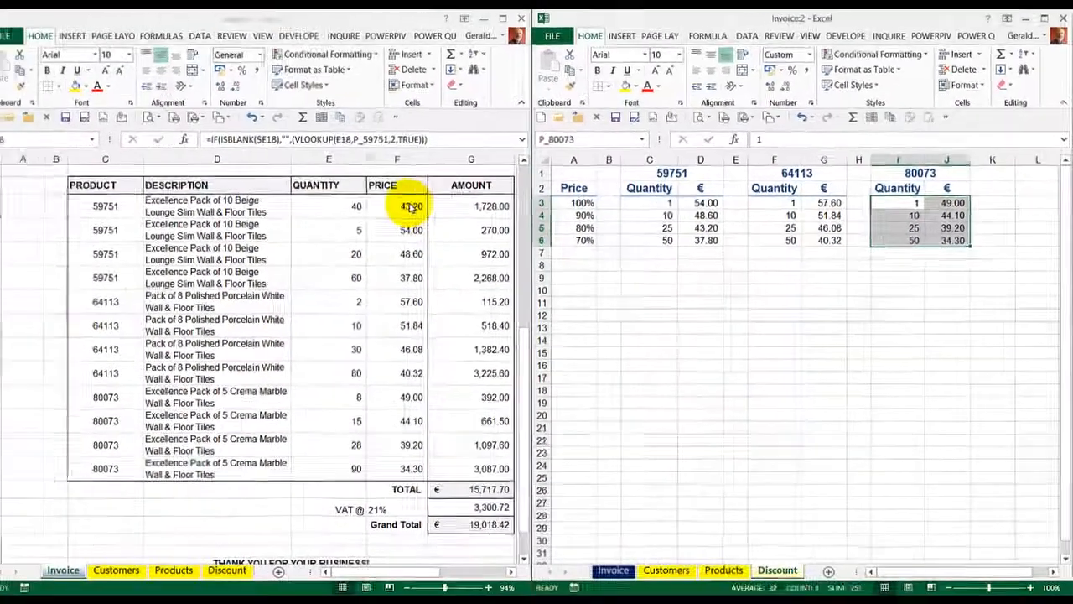
# Step: Compare the named ranges used as table_array in the price formulas of F18 and F23
pyautogui.click(417, 202)
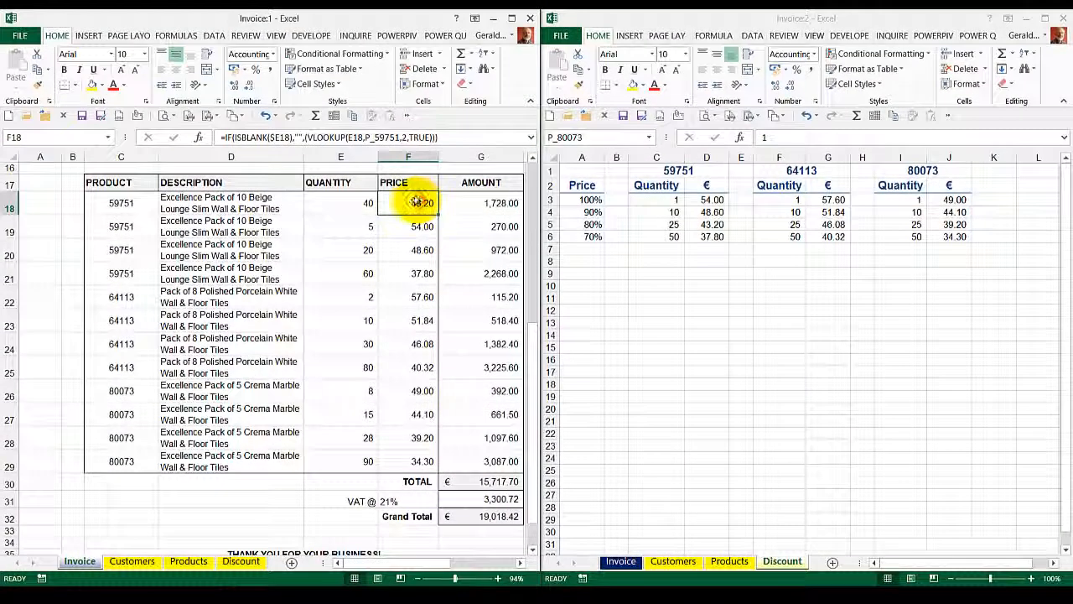
pyautogui.click(391, 137)
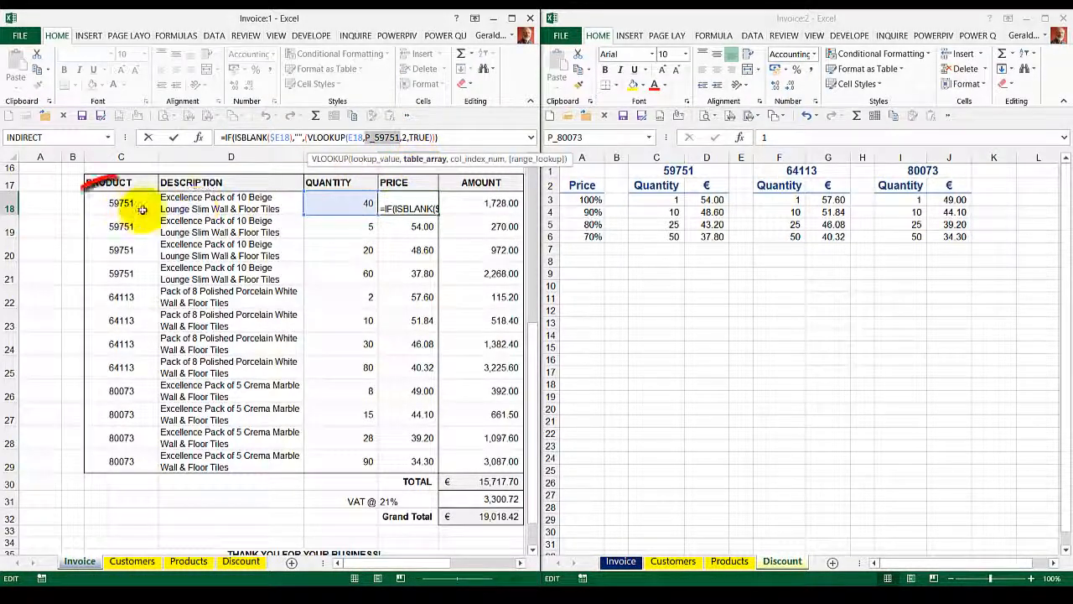
pyautogui.click(174, 138)
pyautogui.click(391, 320)
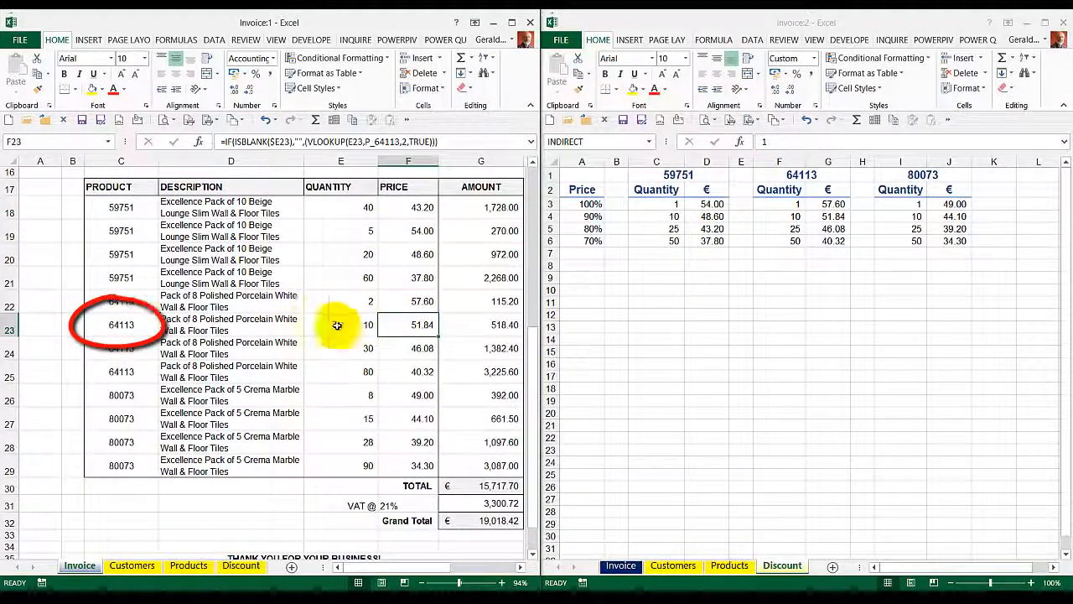
pyautogui.click(383, 145)
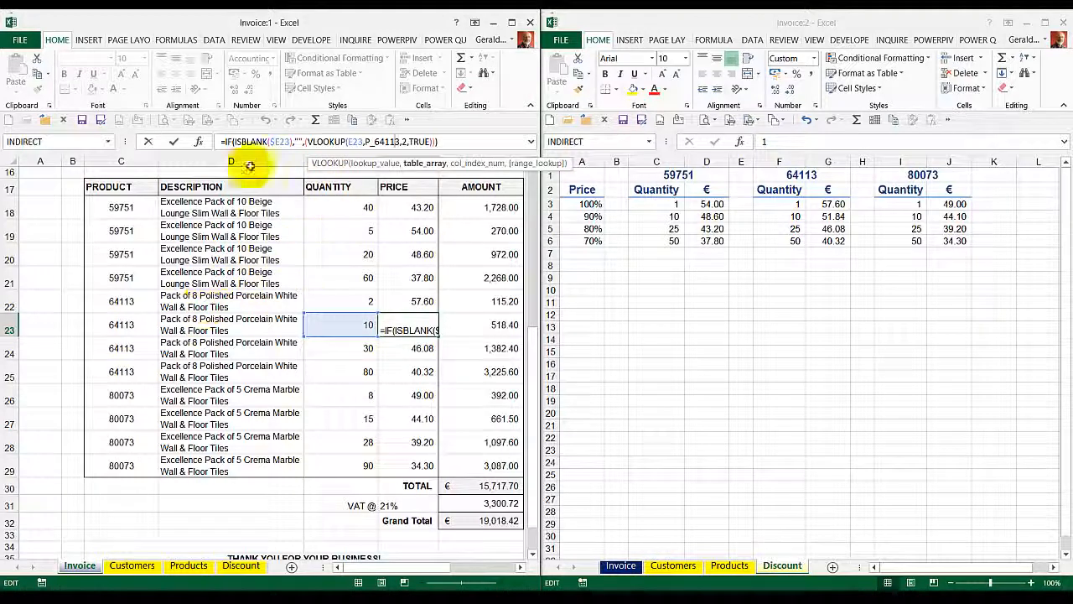
pyautogui.click(174, 143)
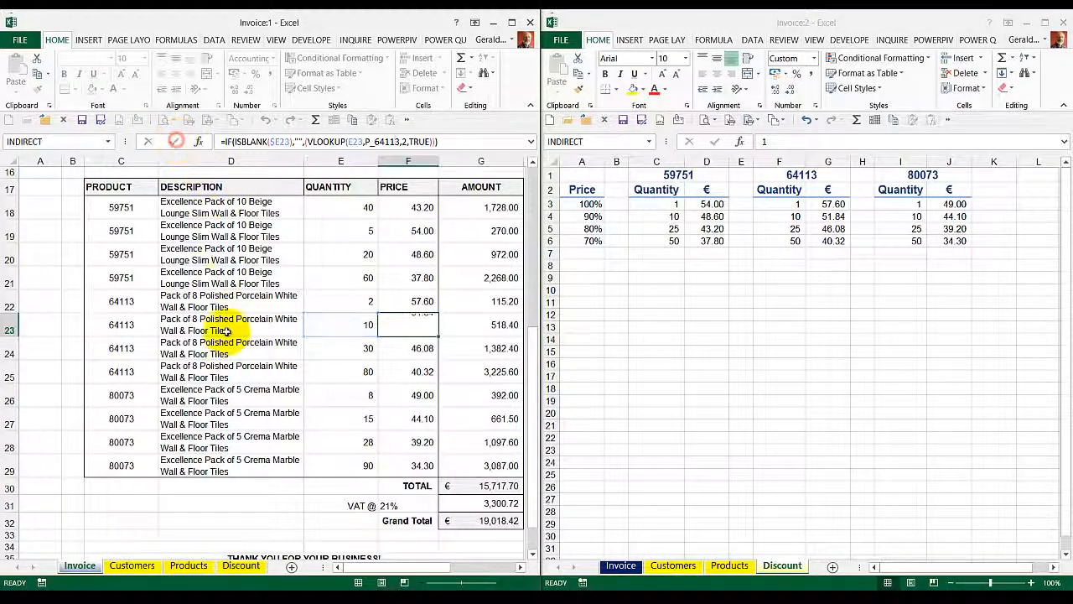
# Step: Change the product code in cell C22 of the invoice to 71333
pyautogui.click(135, 302)
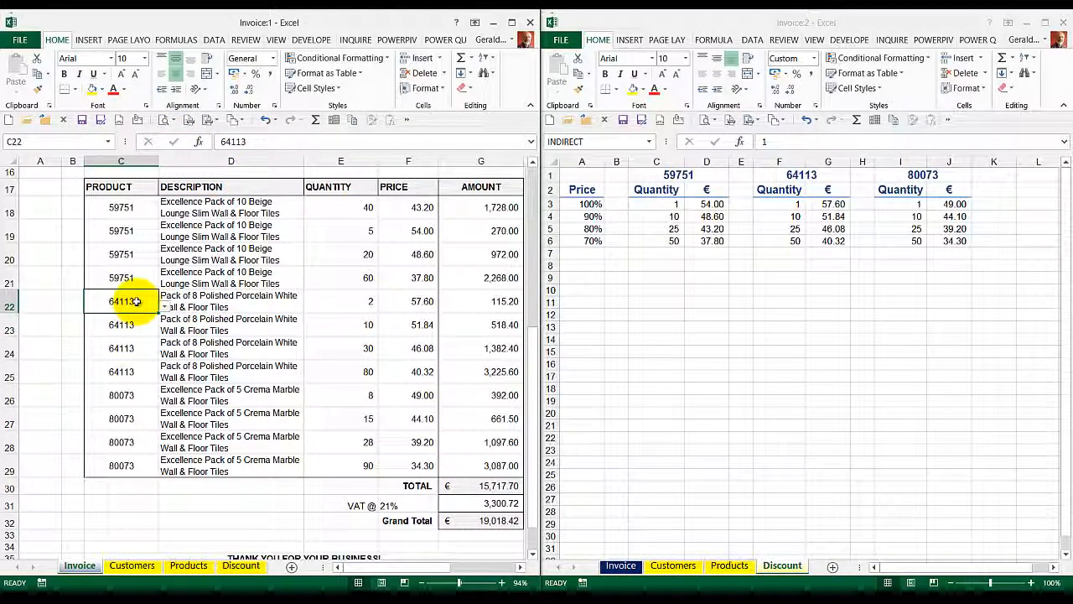
pyautogui.write('71333')
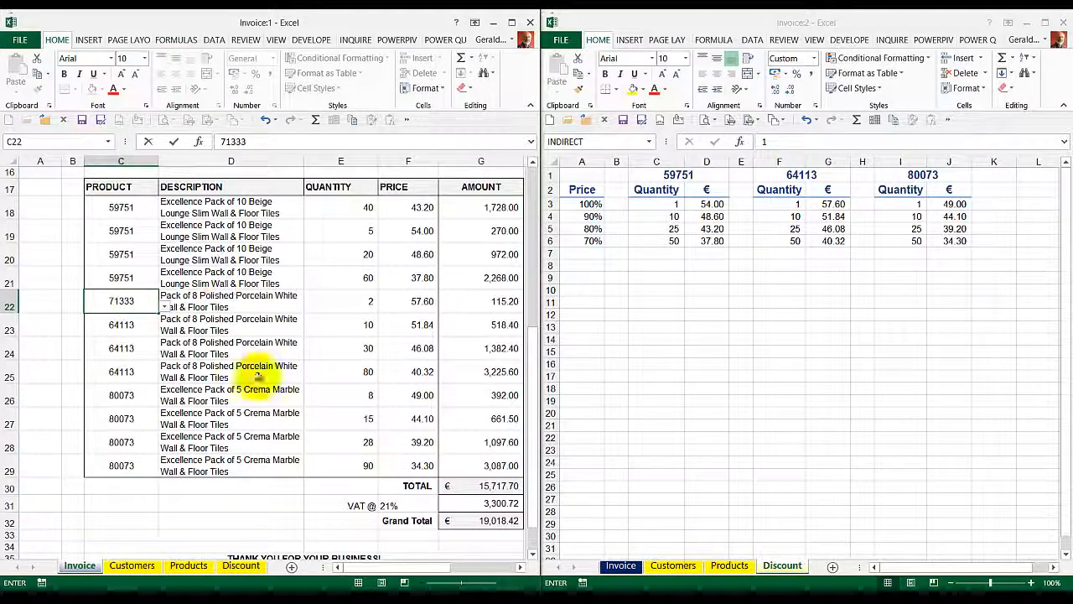
# Step: Look up product 71333 on the Products sheet and check the price formula in F22 of the invoice
pyautogui.click(727, 574)
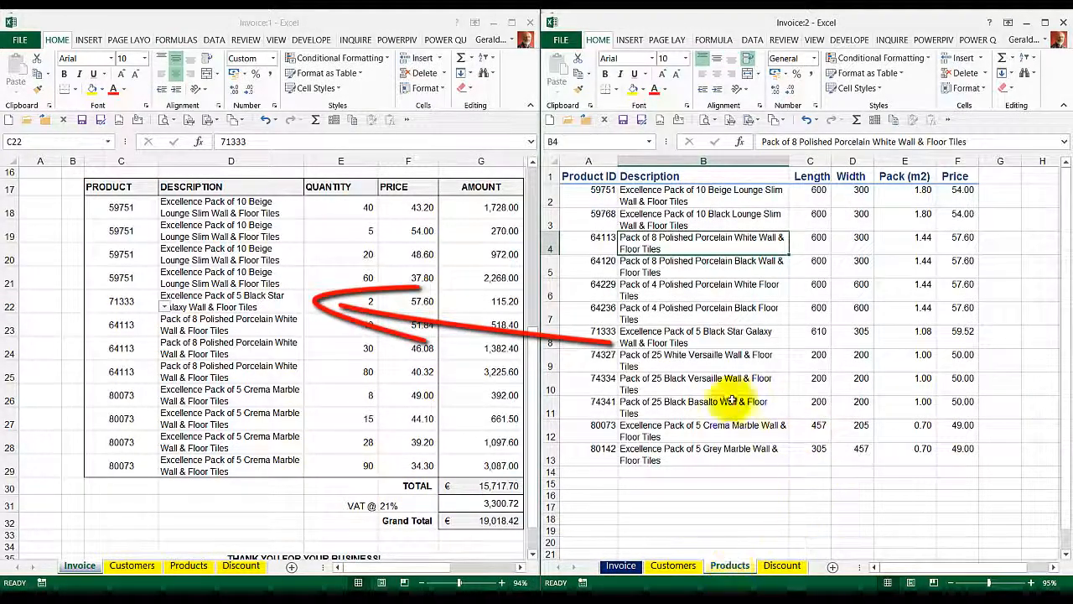
pyautogui.click(562, 341)
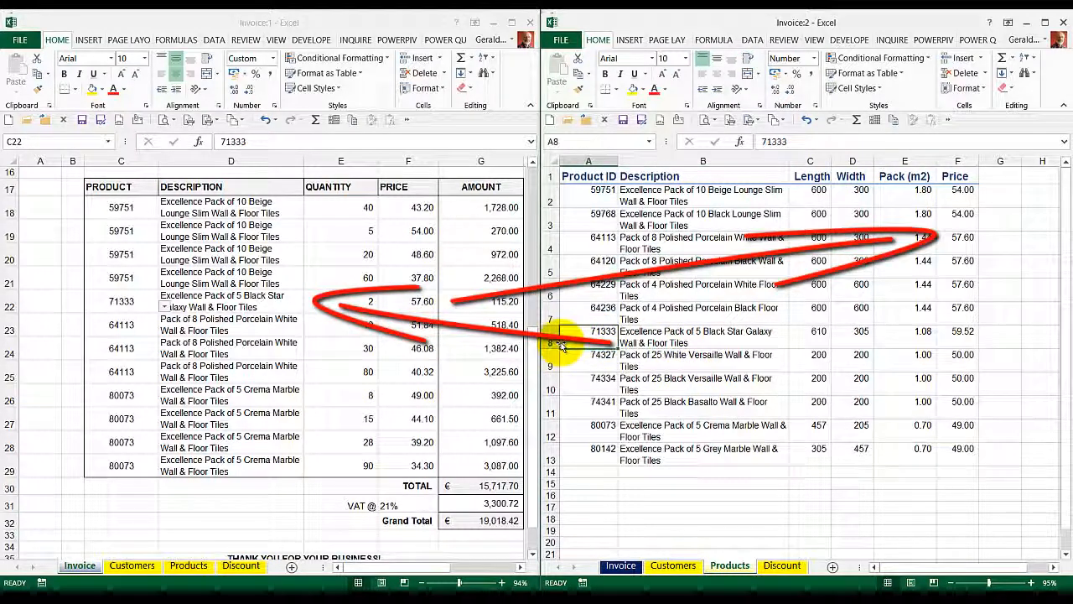
pyautogui.click(399, 308)
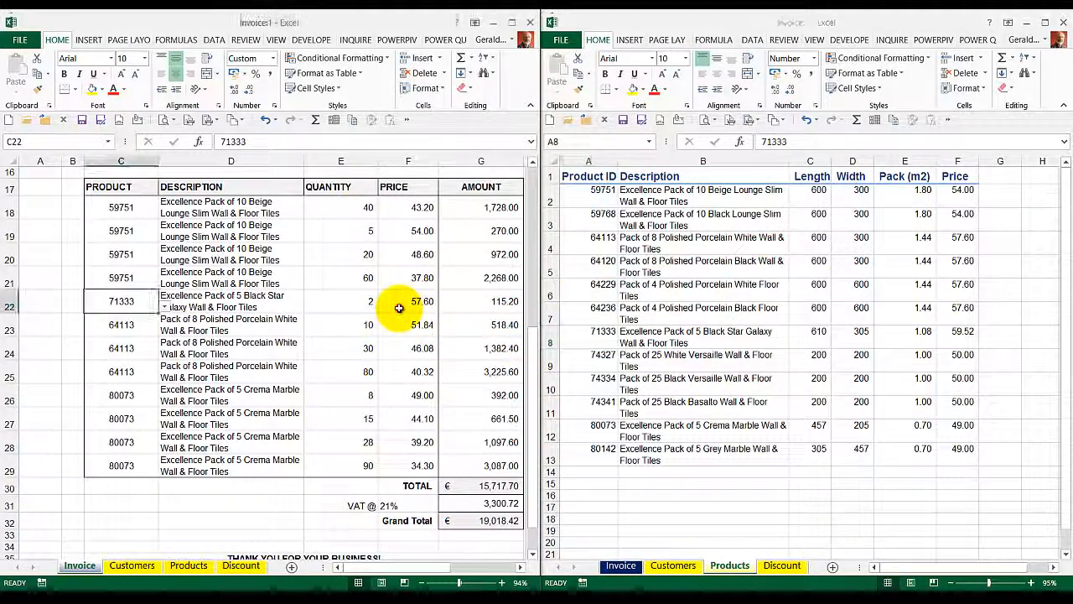
pyautogui.click(400, 307)
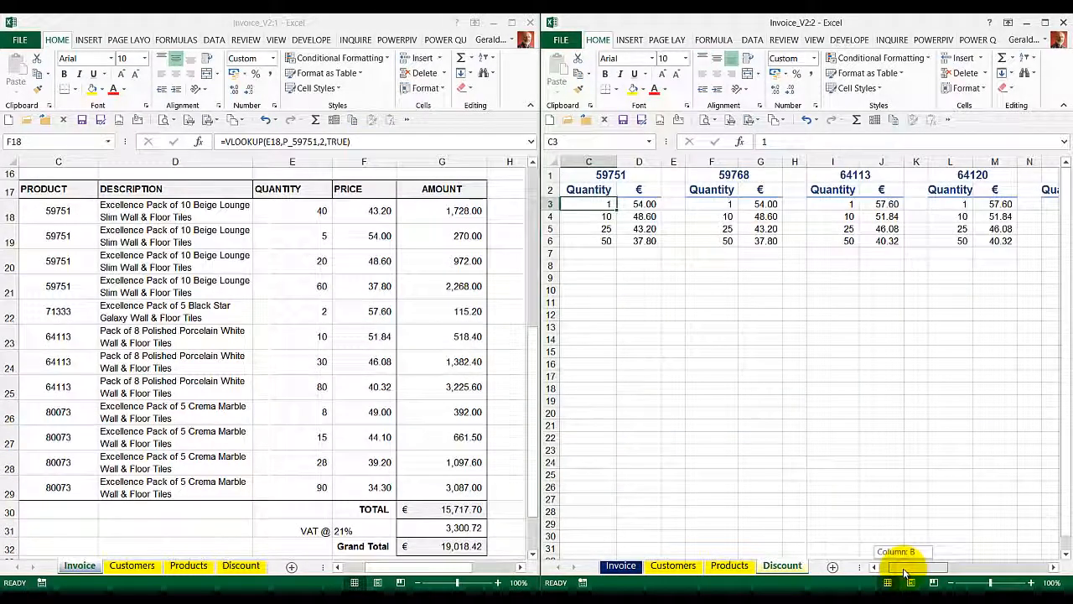
# Step: Review the product price tables on the Discount sheet of the Invoice_V2 workbook and go to the named range P_59751
pyautogui.moveTo(903, 567); pyautogui.dragTo(984, 531)
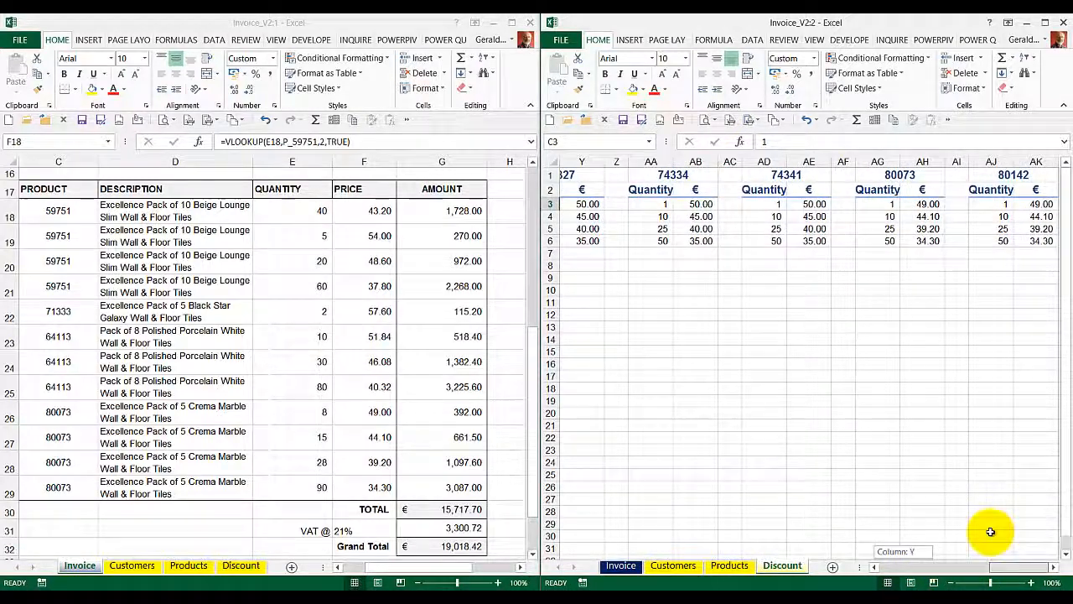
pyautogui.click(649, 141)
pyautogui.click(607, 184)
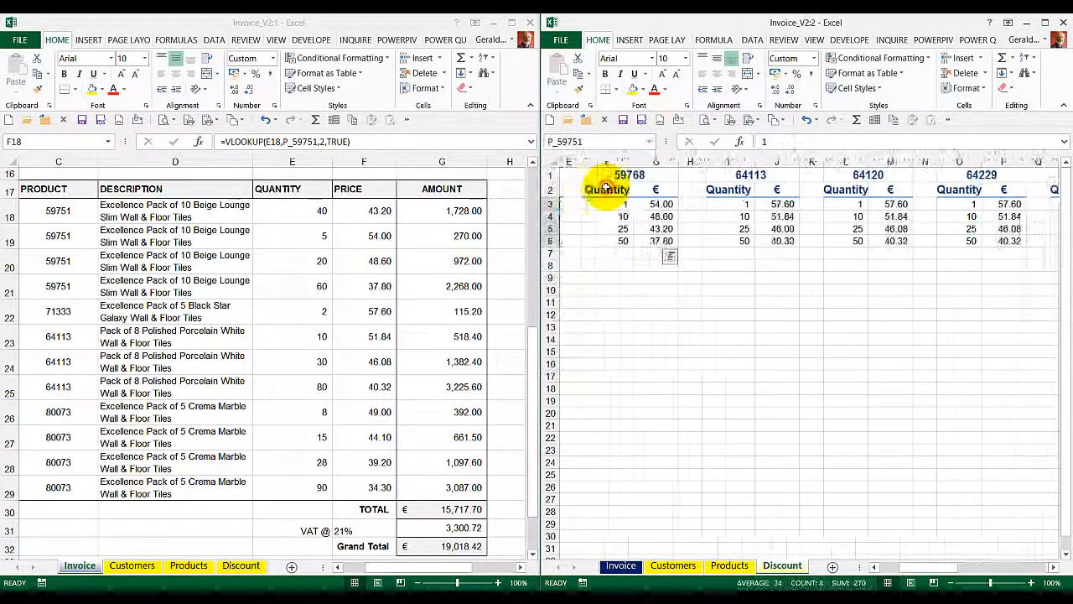
# Step: Compare the price formulas in F18 and F19 of the invoice
pyautogui.click(347, 211)
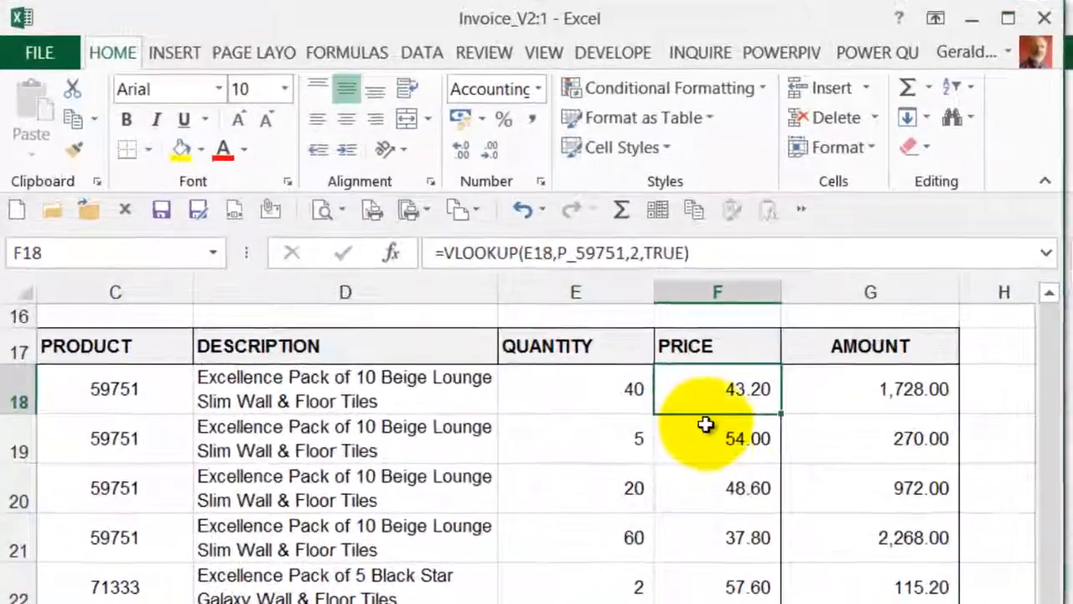
pyautogui.click(706, 429)
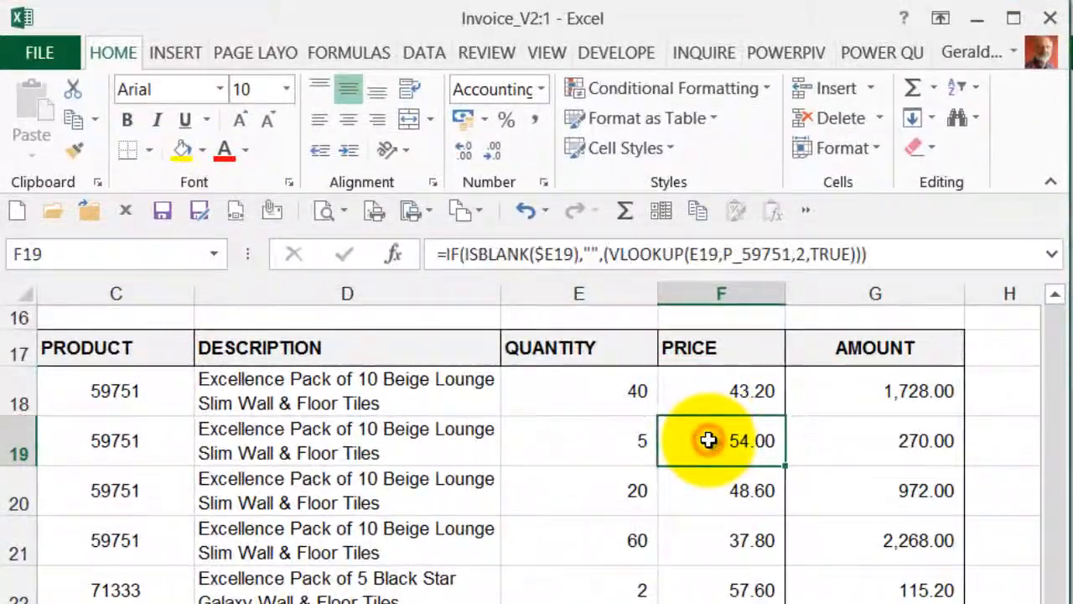
pyautogui.click(485, 262)
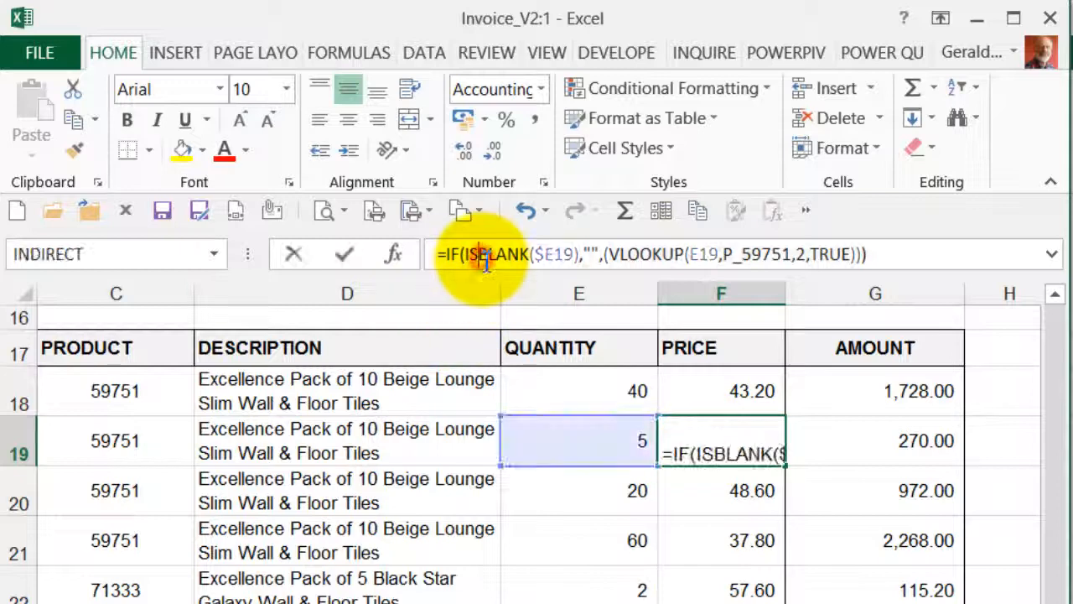
pyautogui.click(345, 255)
# Step: Replace the fixed named range in F18's VLOOKUP with "P_"&C18 as the table_array
pyautogui.click(731, 400)
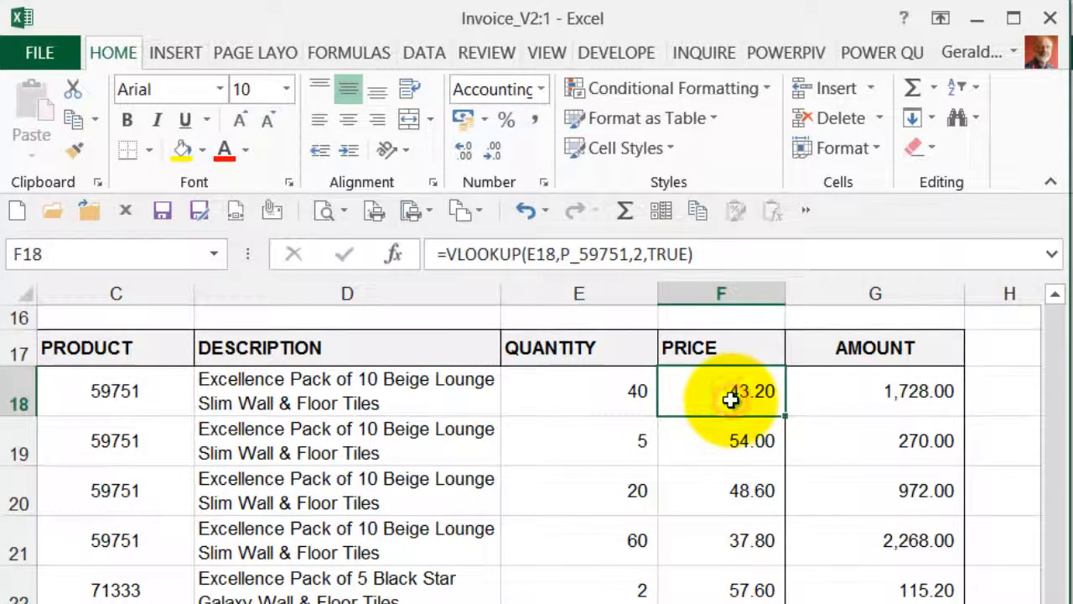
pyautogui.click(585, 251)
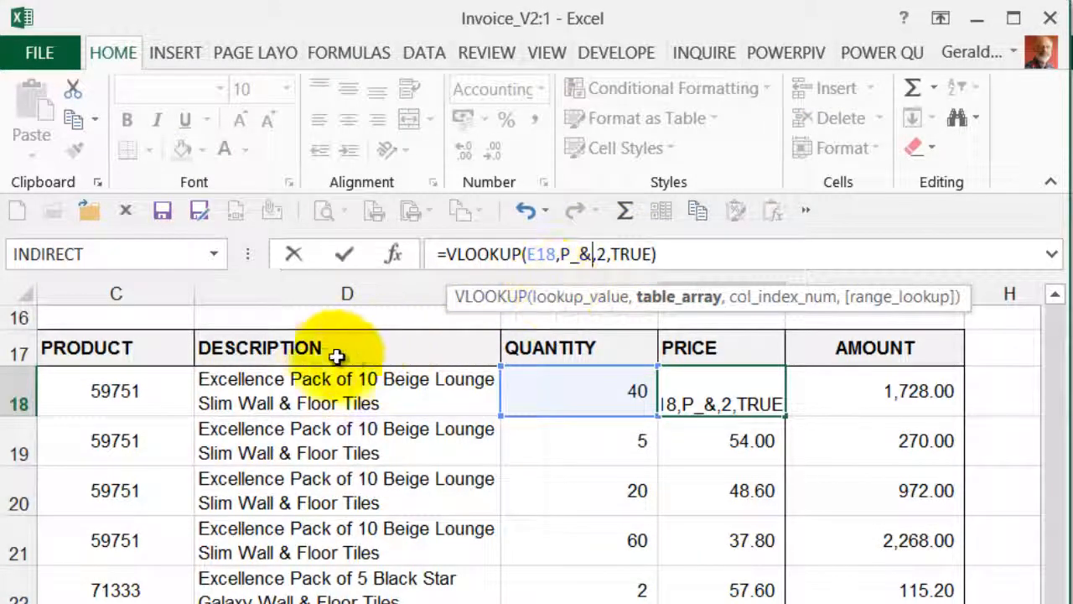
pyautogui.click(154, 391)
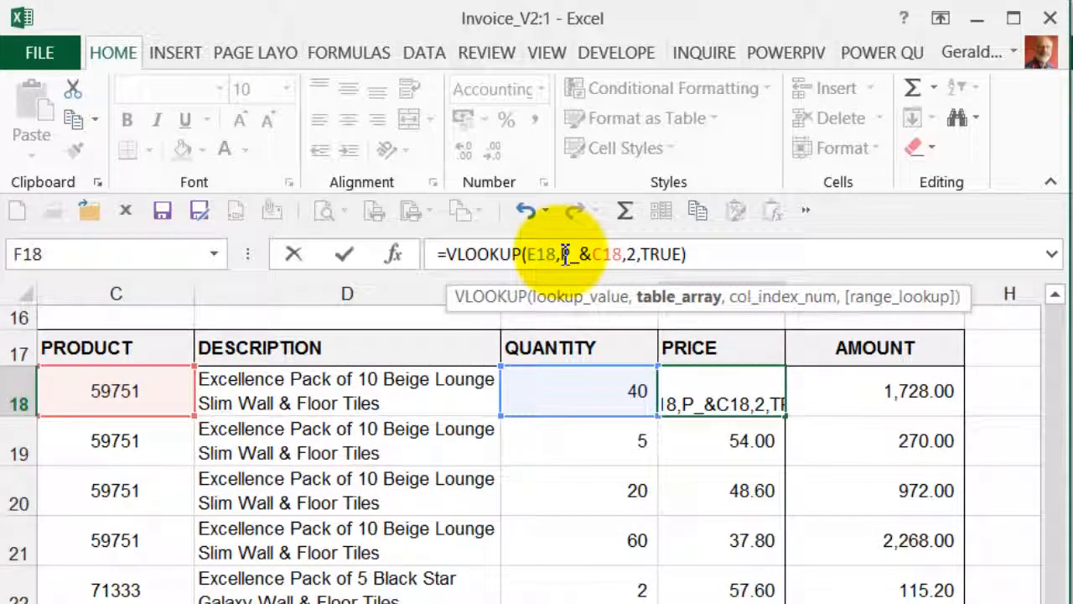
pyautogui.click(563, 254)
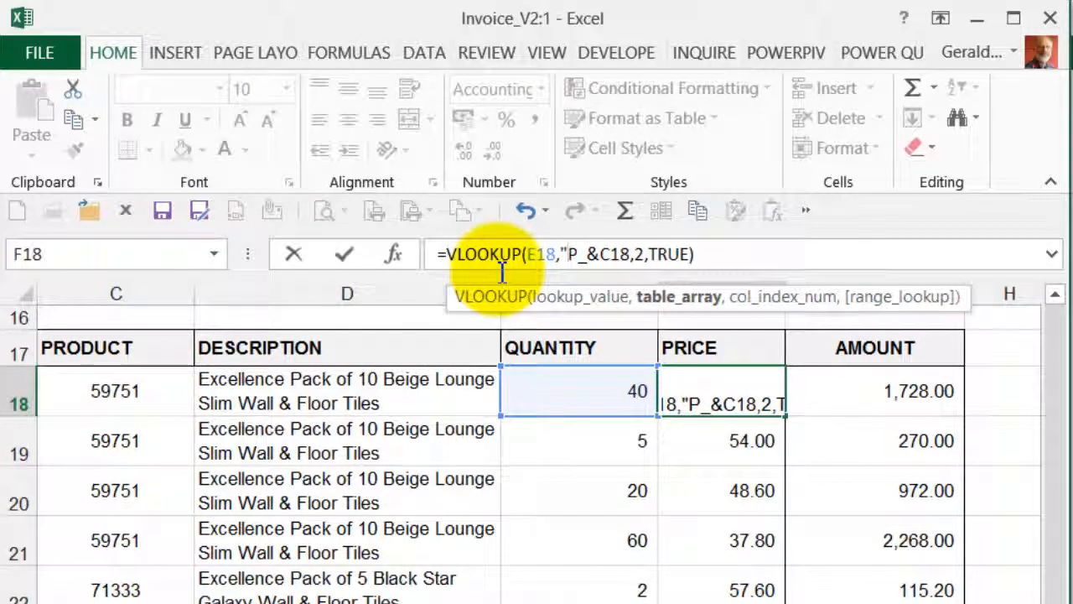
pyautogui.click(591, 254)
pyautogui.write('"')
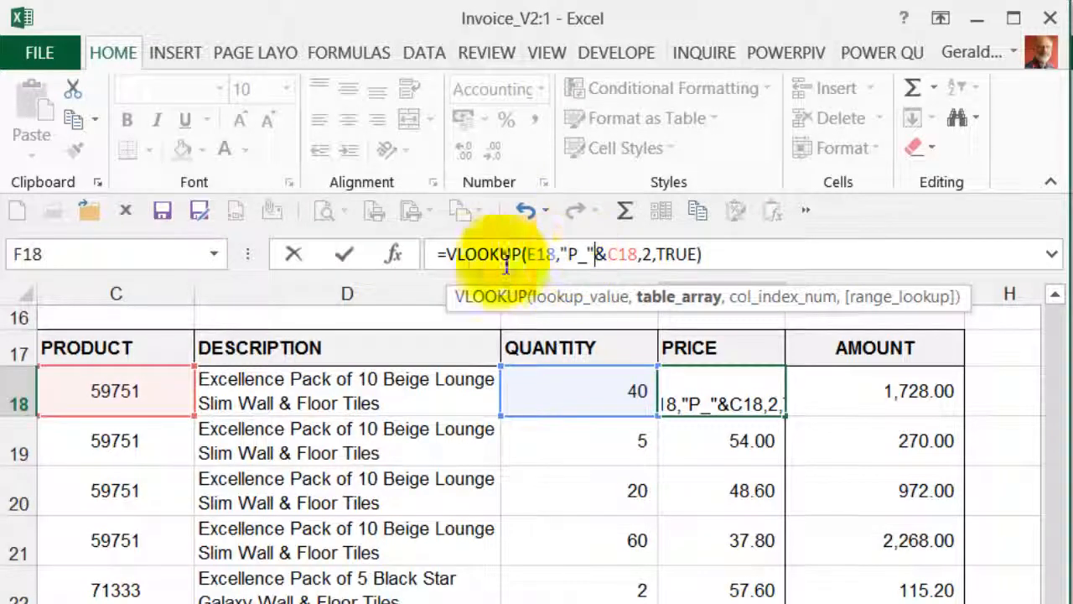
pyautogui.click(349, 251)
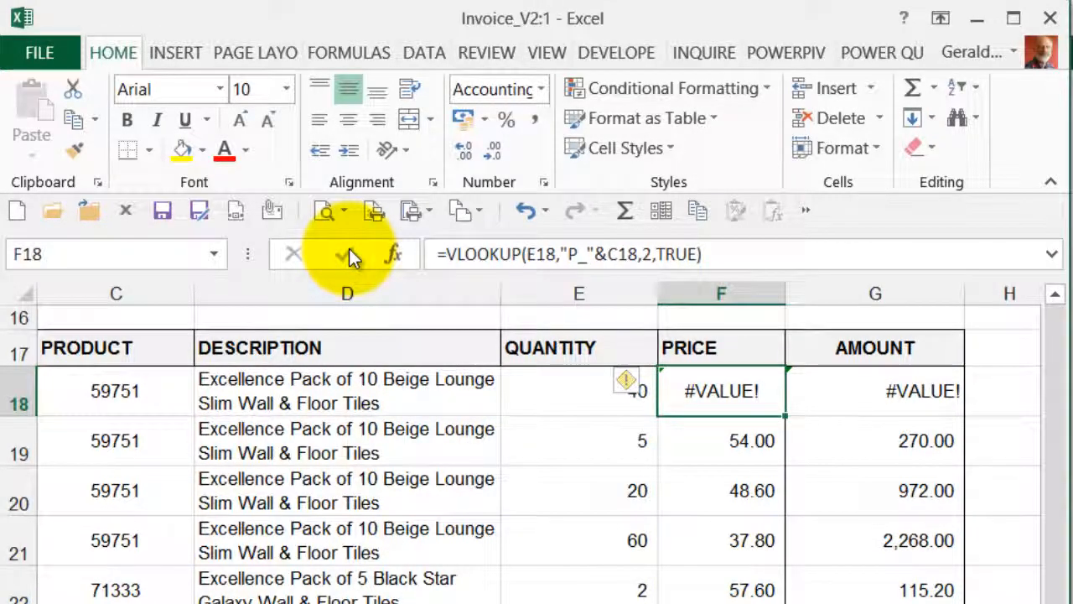
# Step: Wrap the table_array in F18 in INDIRECT so the formula reads =VLOOKUP(E18,INDIRECT("P_"&C18),2,TRUE)
pyautogui.click(563, 257)
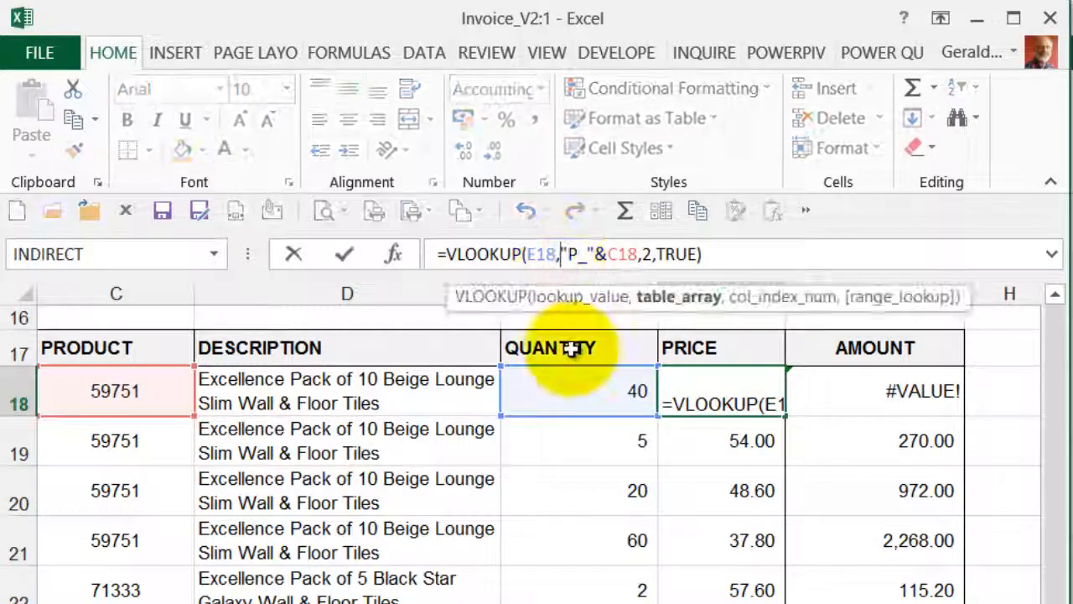
pyautogui.write('indir')
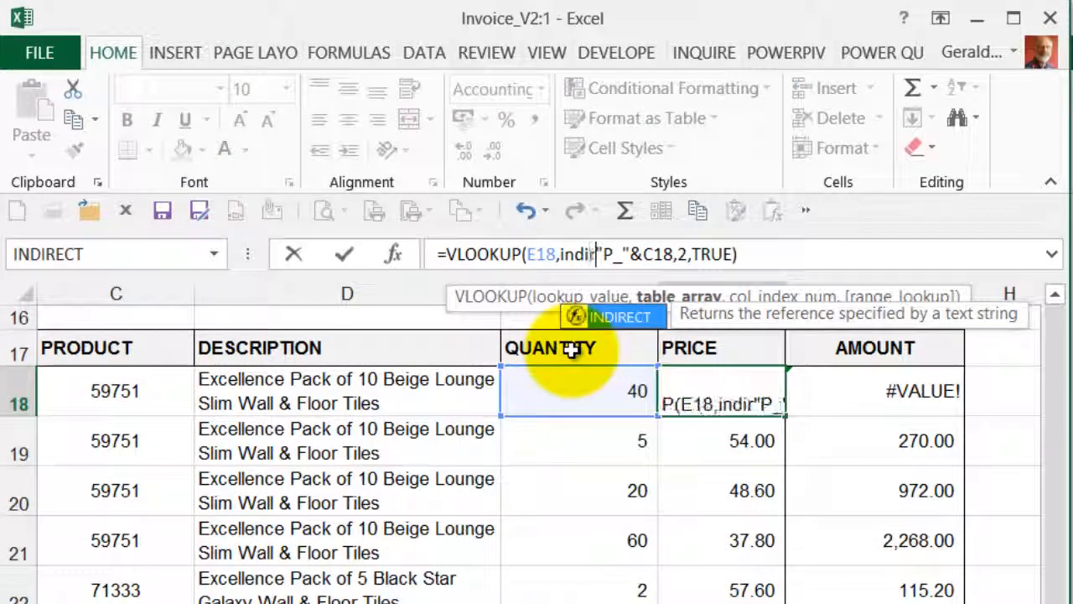
pyautogui.write('ect(')
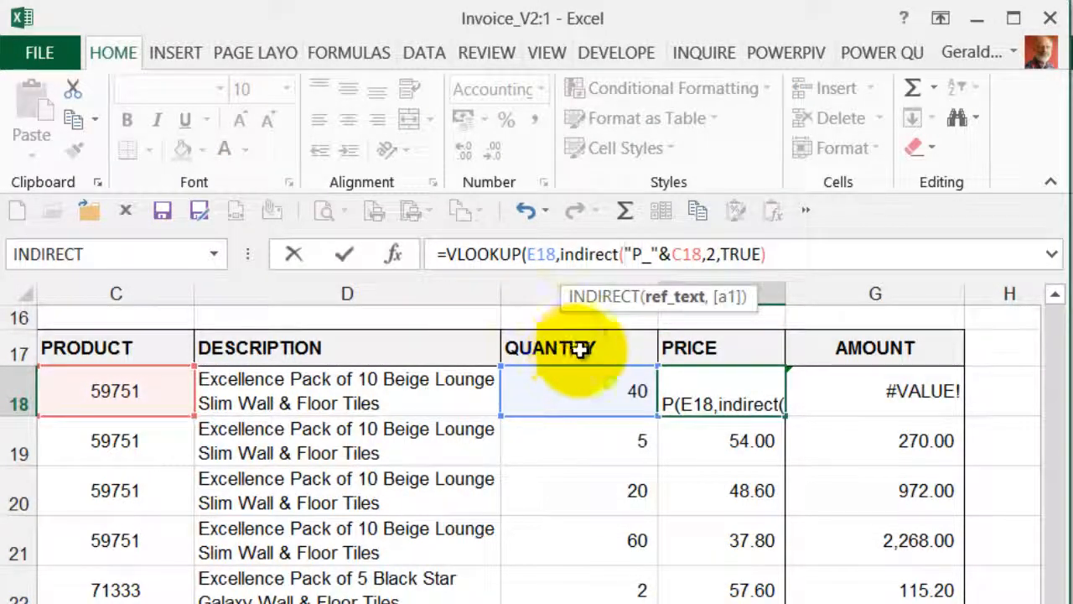
pyautogui.click(706, 260)
pyautogui.write(')')
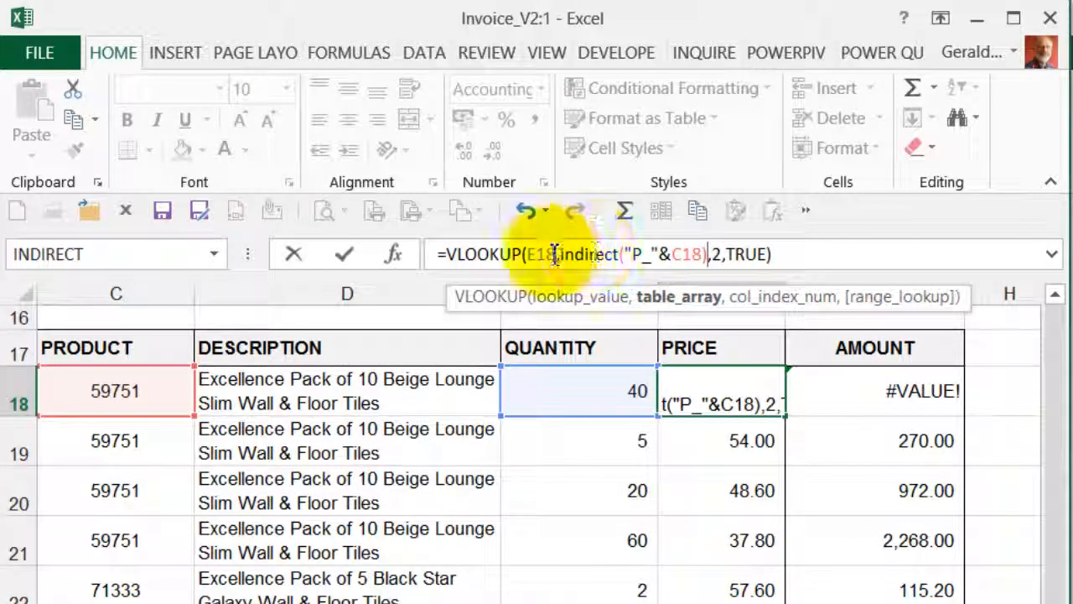
pyautogui.click(348, 257)
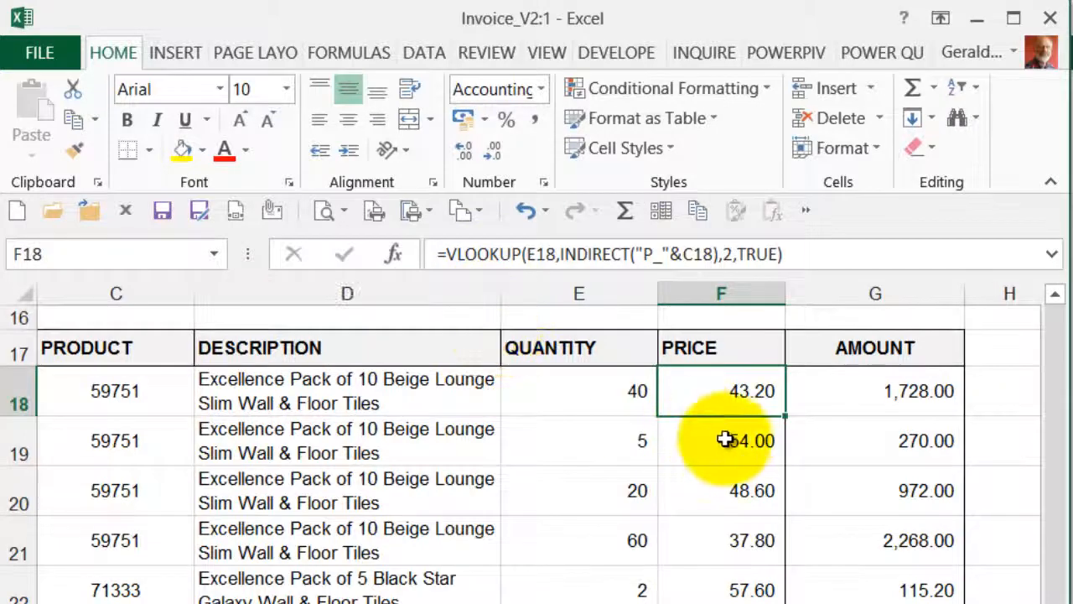
# Step: Test the price lookup by changing the product code in C18 to 64120
pyautogui.click(106, 396)
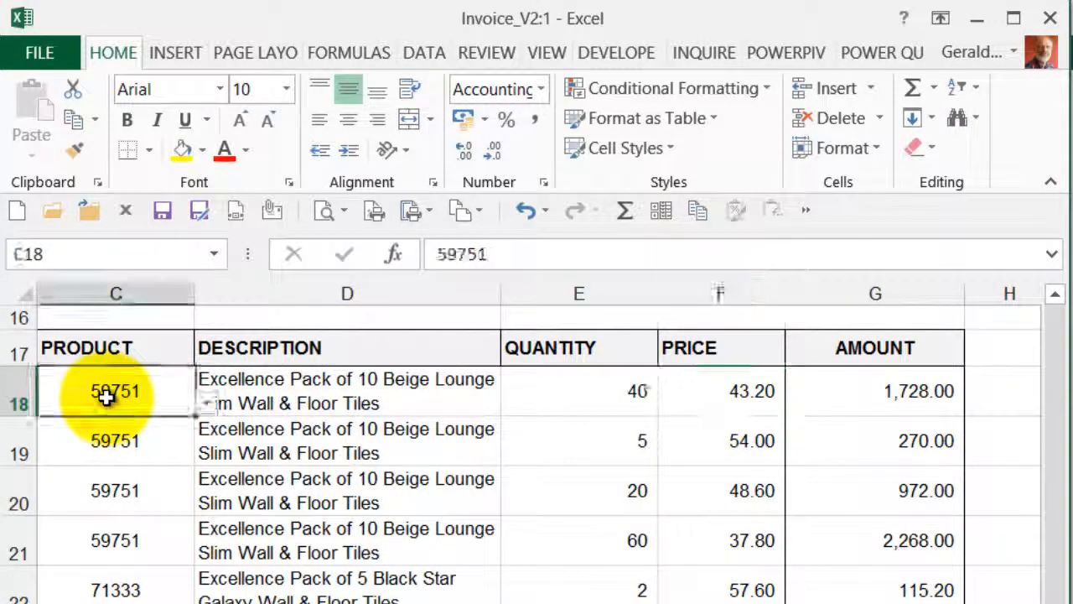
pyautogui.write('64120')
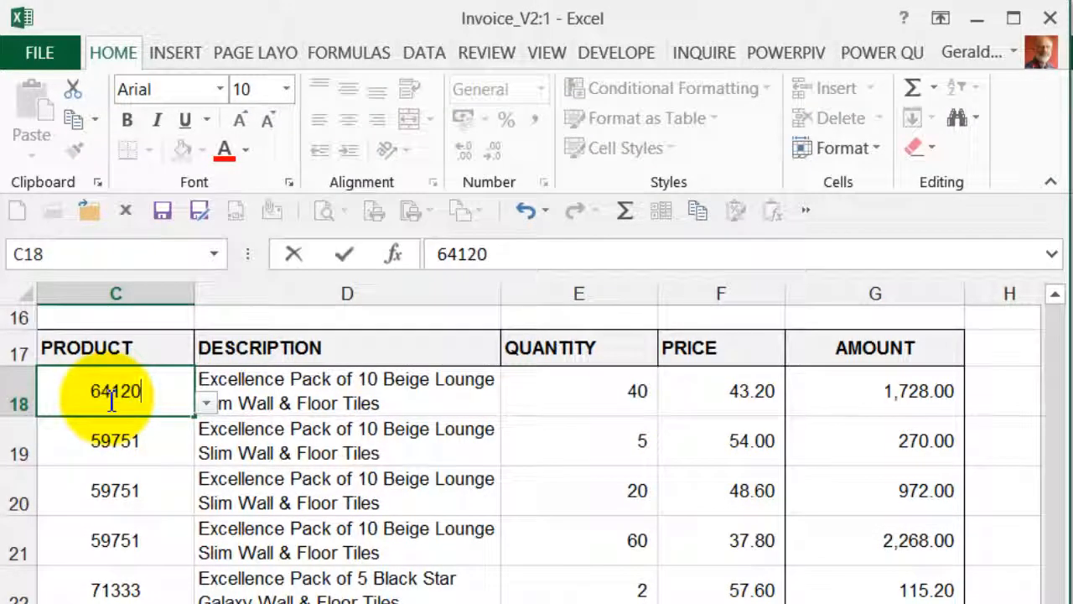
pyautogui.press('Return')
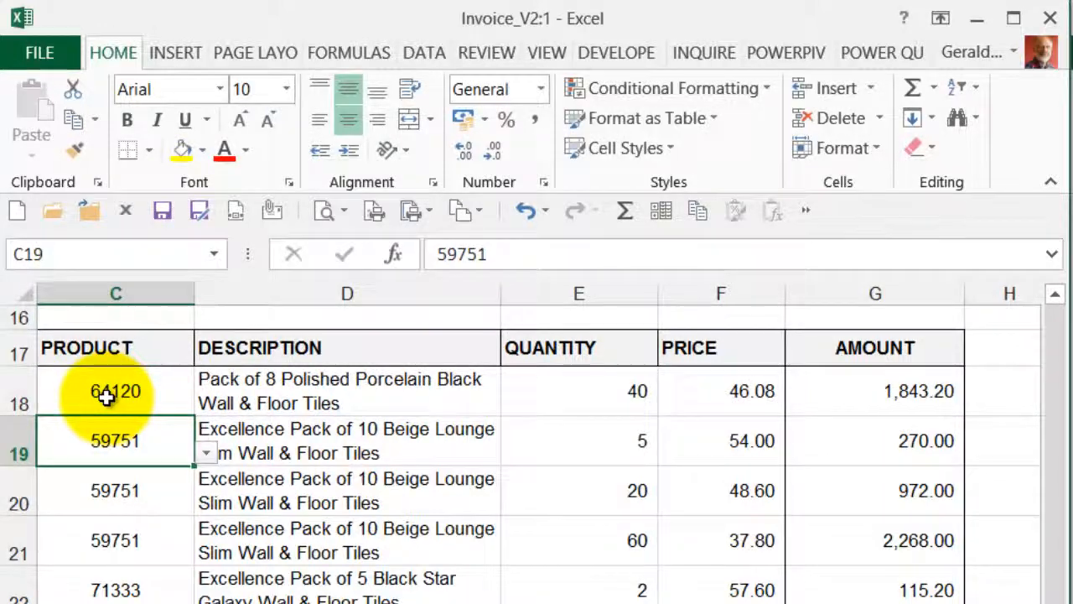
# Step: Copy the opening =IF(ISBLANK($E19),"",( from F19's formula and paste it before the VLOOKUP in F18
pyautogui.click(755, 442)
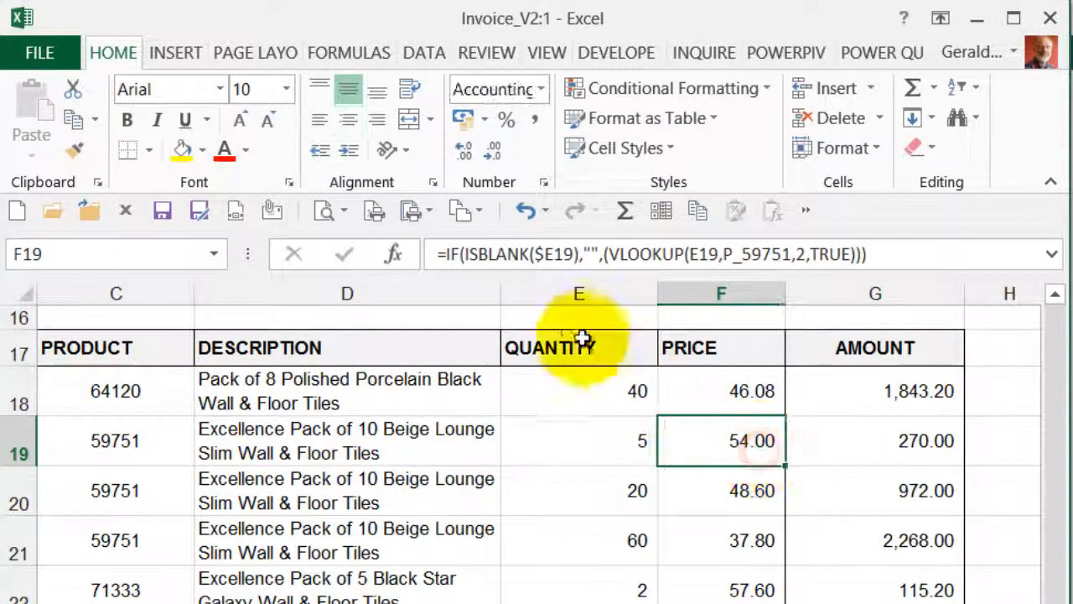
pyautogui.click(438, 254)
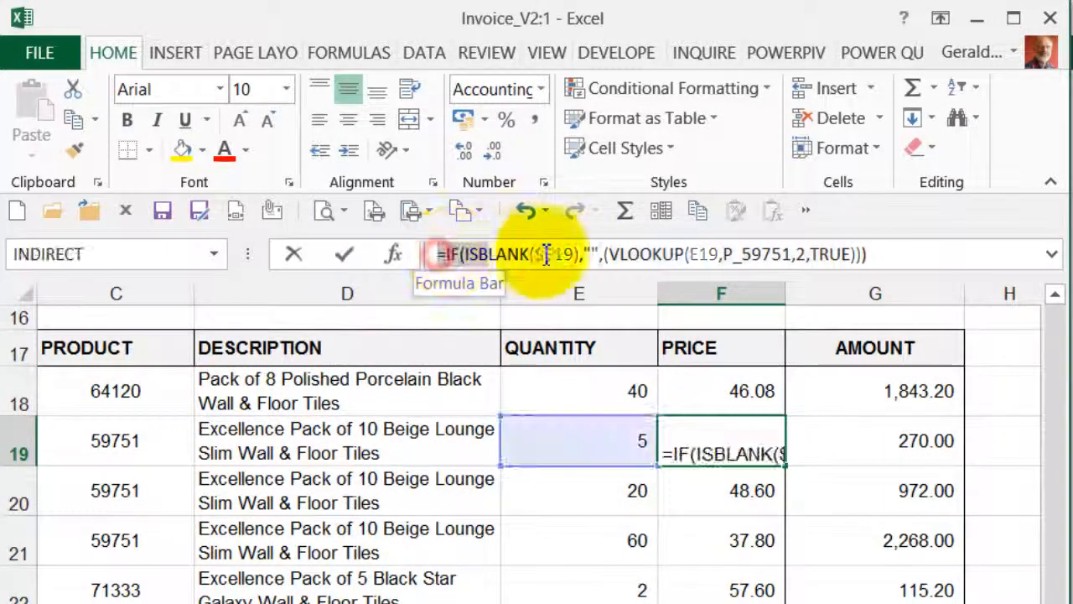
pyautogui.moveTo(546, 254); pyautogui.dragTo(604, 255)
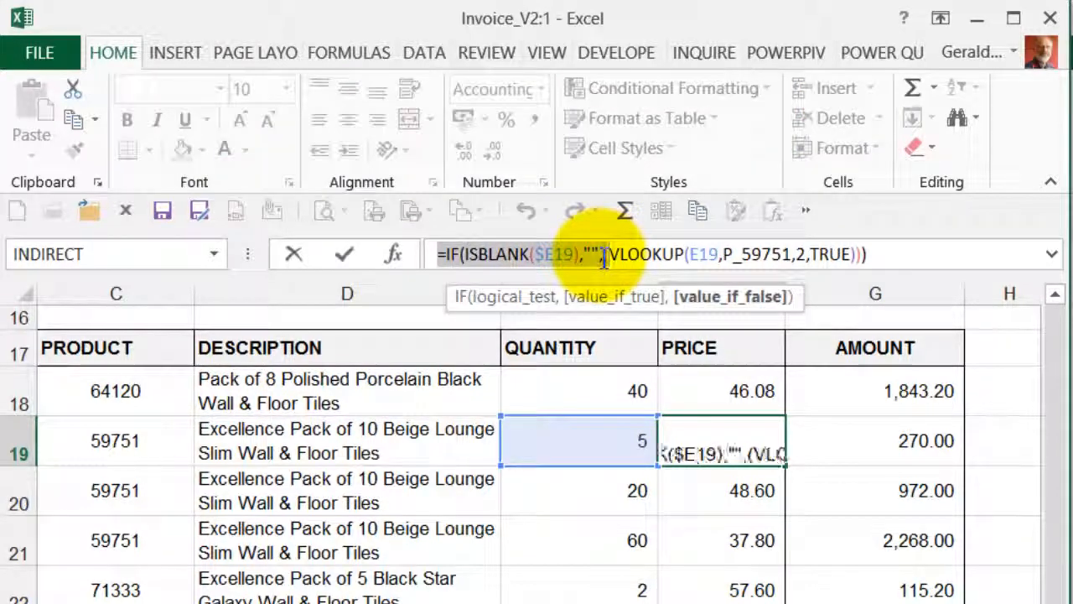
pyautogui.click(347, 253)
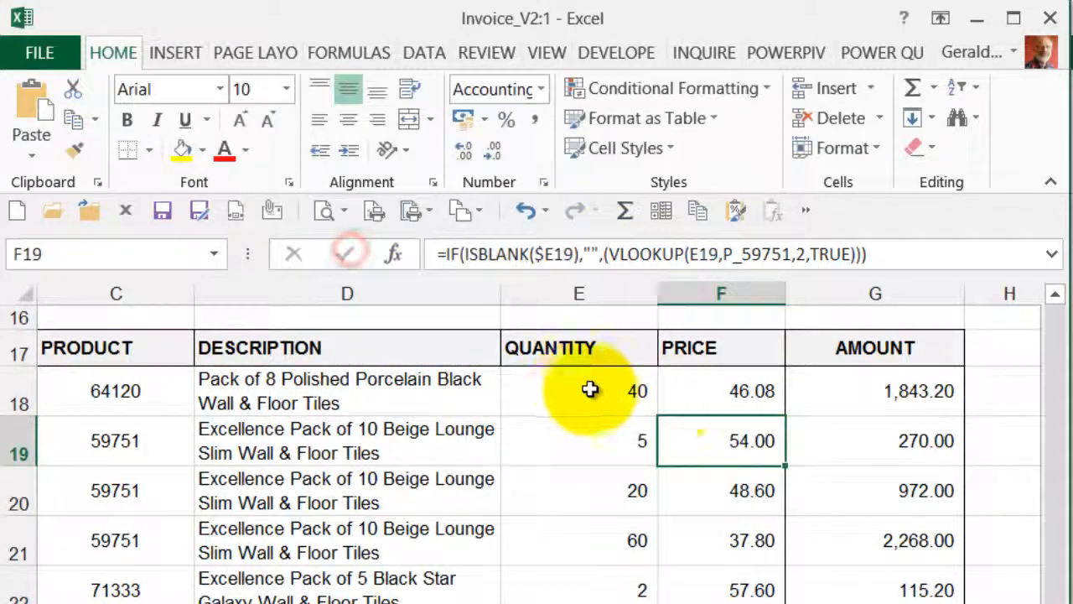
pyautogui.click(678, 393)
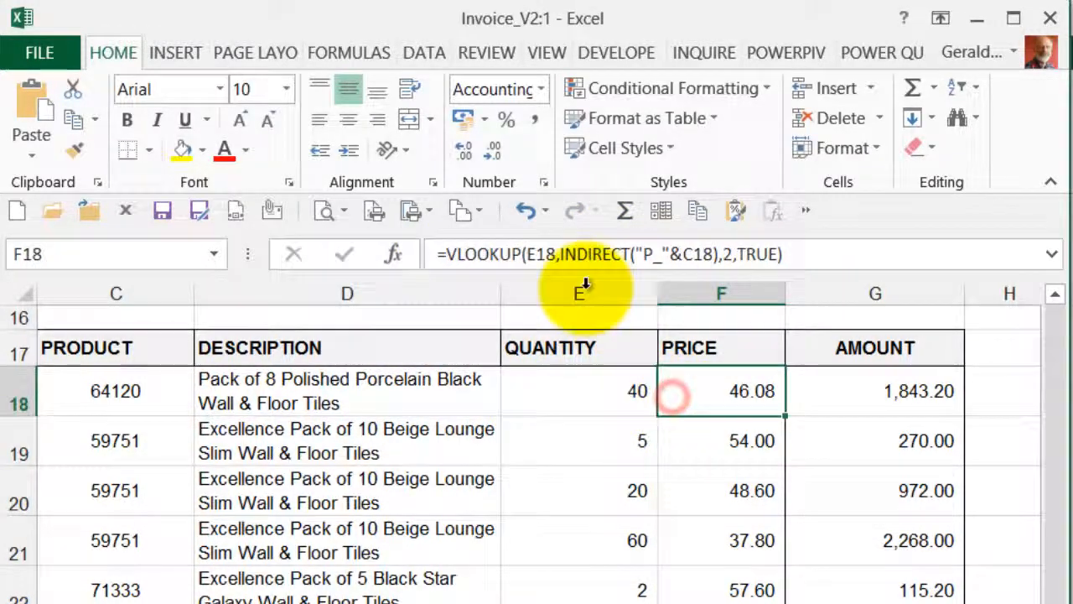
pyautogui.click(450, 254)
pyautogui.write('IF(ISBLANK($E19),"",(')
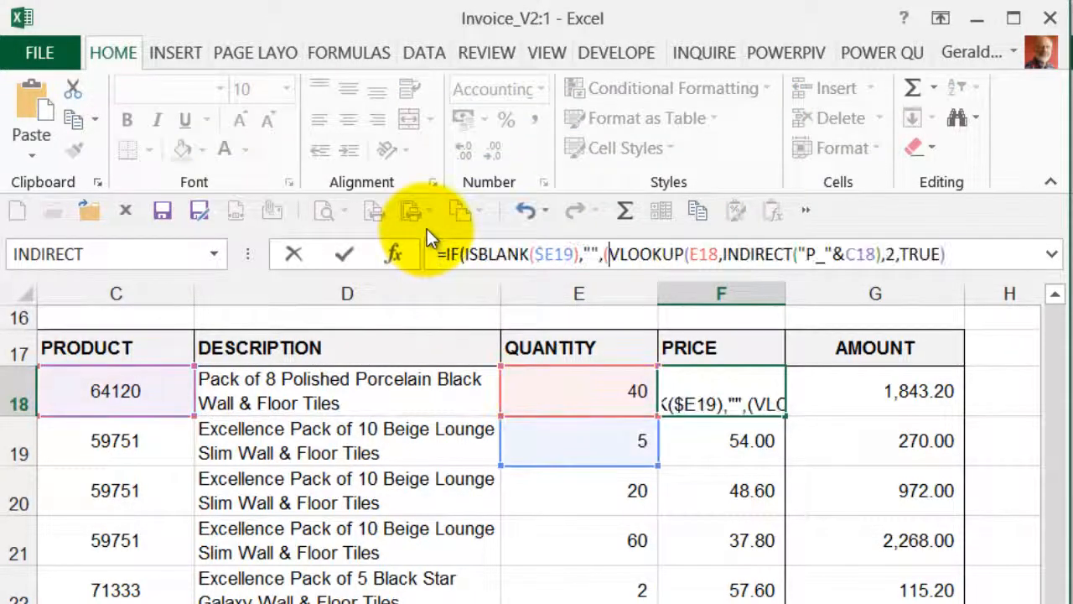
# Step: Point the ISBLANK test in F18 to $E18 and complete the formula with the two missing closing parentheses
pyautogui.click(576, 254)
pyautogui.press('BackSpace')
pyautogui.write('8')
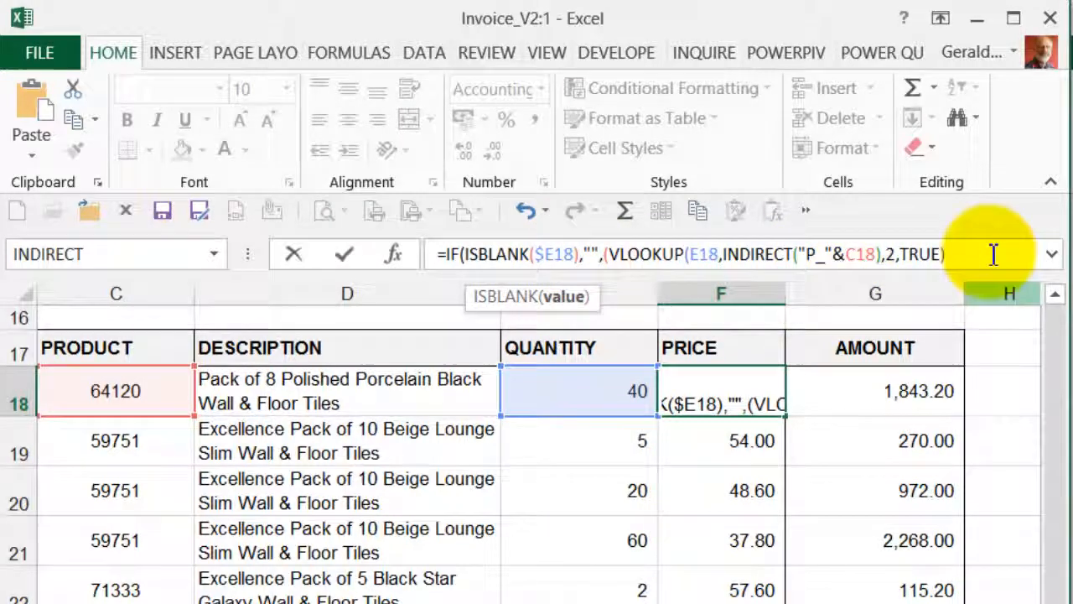
pyautogui.click(994, 254)
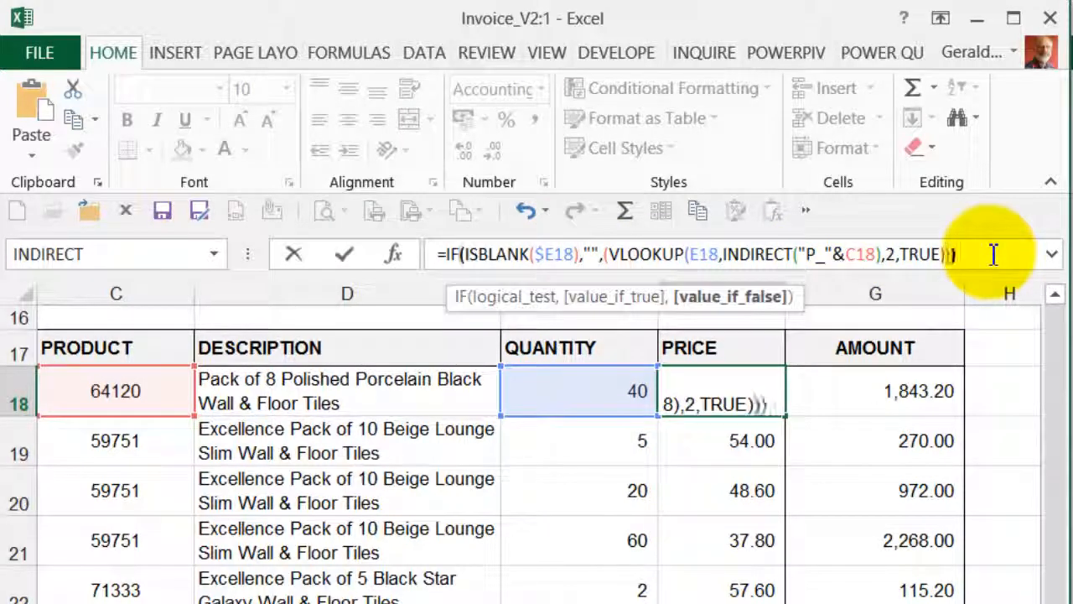
pyautogui.hotkey('ctrl', 'Return')
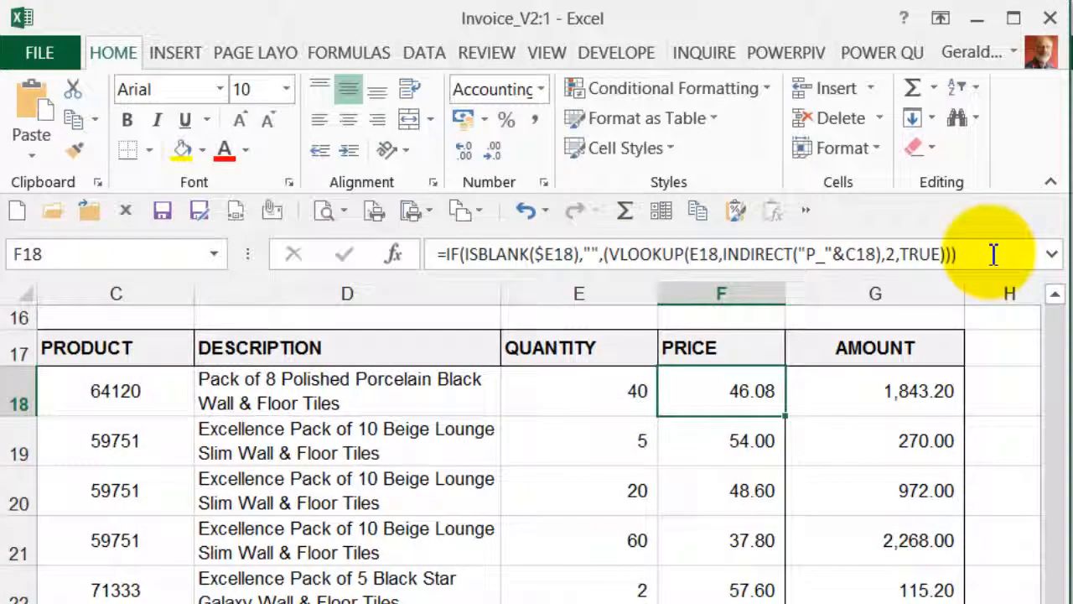
# Step: Copy the price formula from F18 into F19:F29
pyautogui.hotkey('ctrl', 'c')
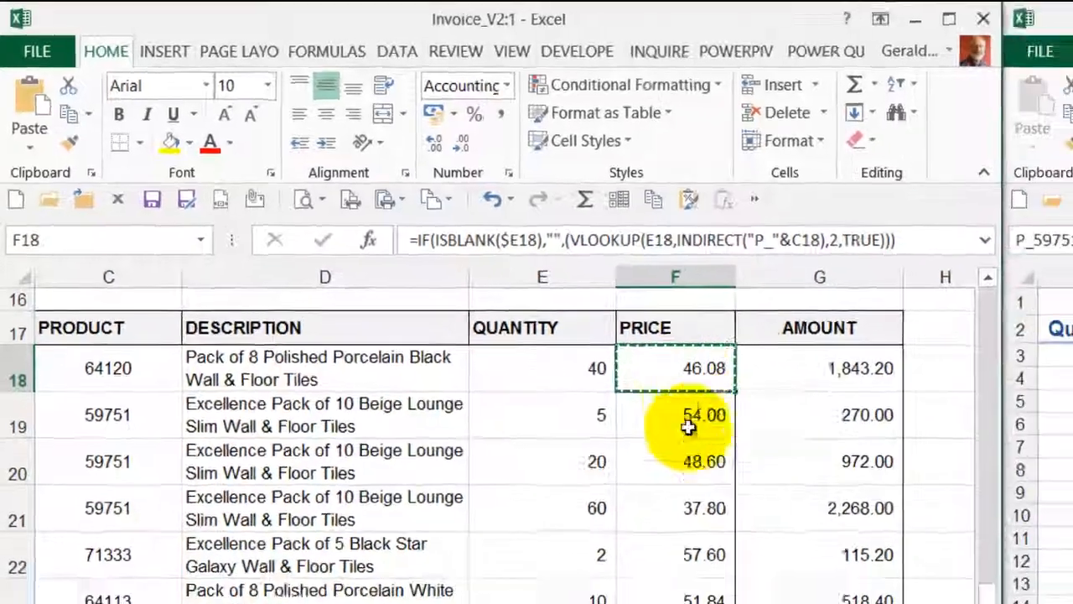
pyautogui.click(743, 441)
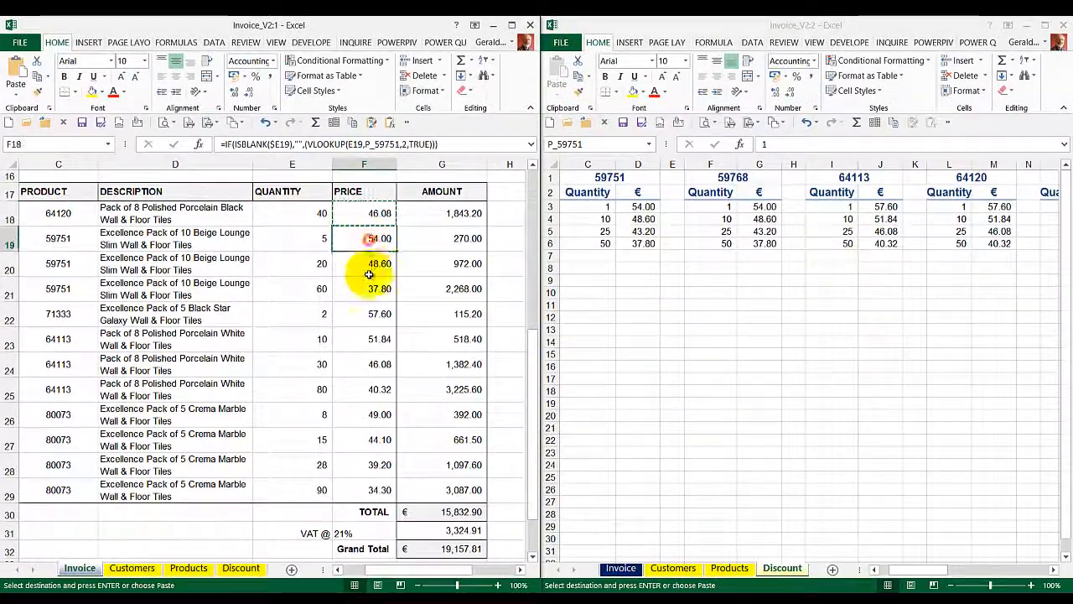
pyautogui.moveTo(369, 275); pyautogui.dragTo(364, 497)
pyautogui.hotkey('ctrl', 'v')
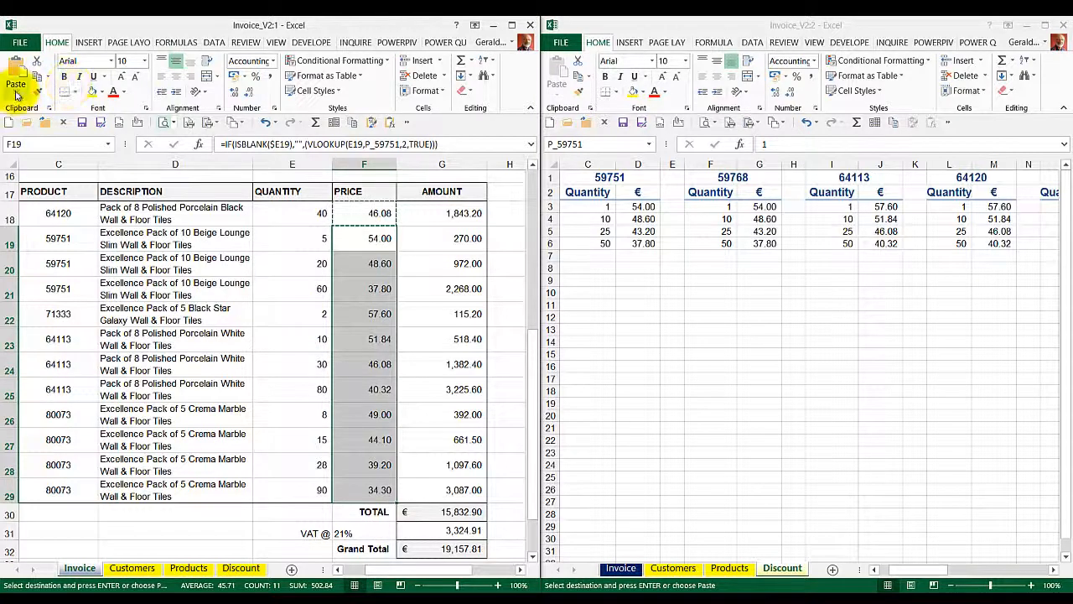
pyautogui.click(15, 91)
pyautogui.click(34, 130)
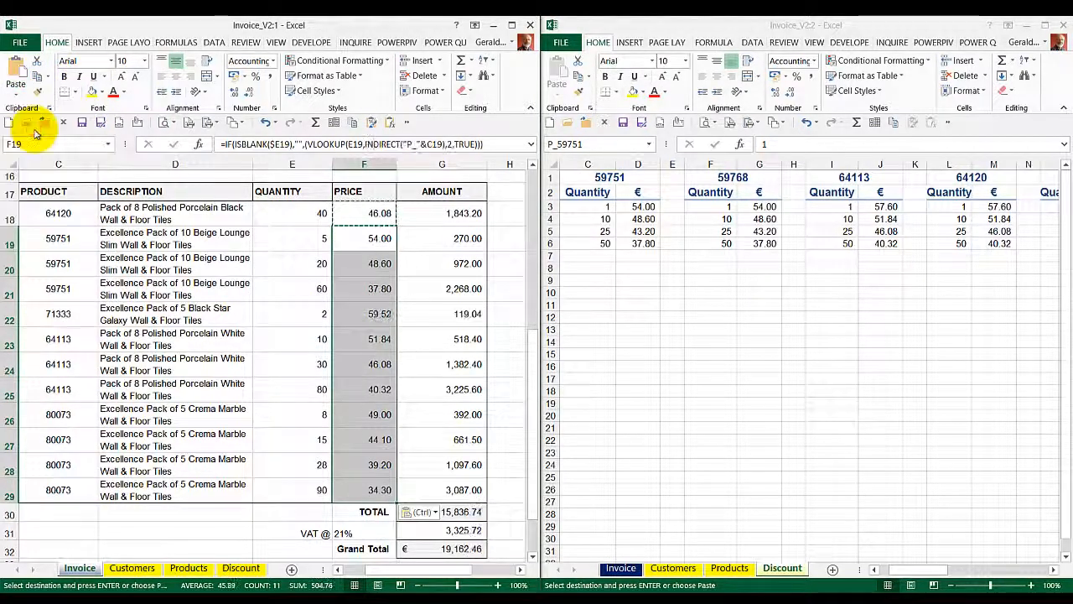
# Step: Change the product codes on the first two invoice lines to 64229 in C18 and 64236 in C19
pyautogui.click(367, 217)
pyautogui.click(78, 216)
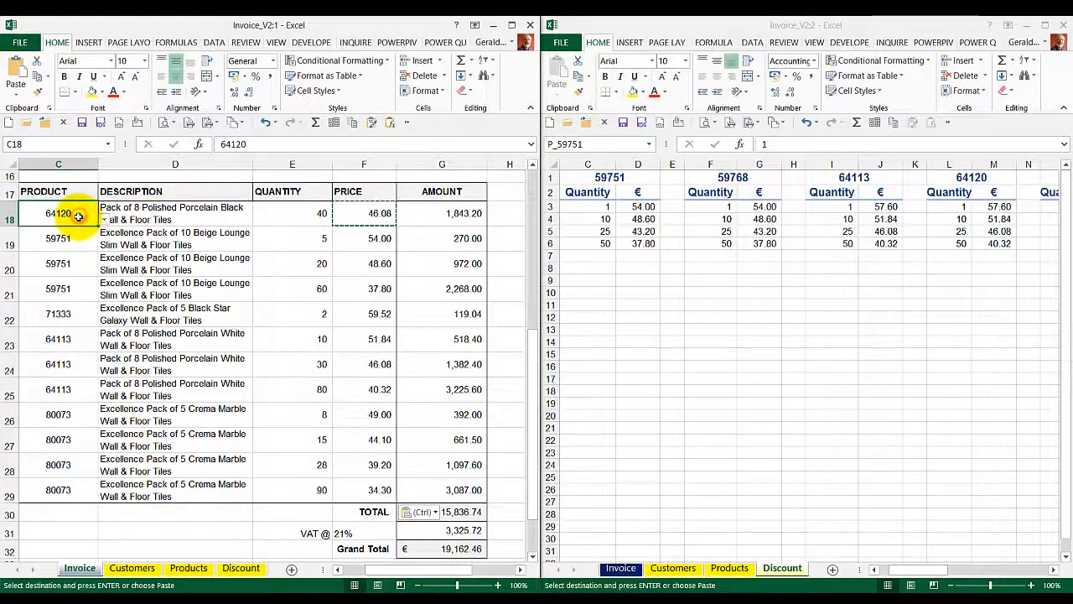
pyautogui.write('6')
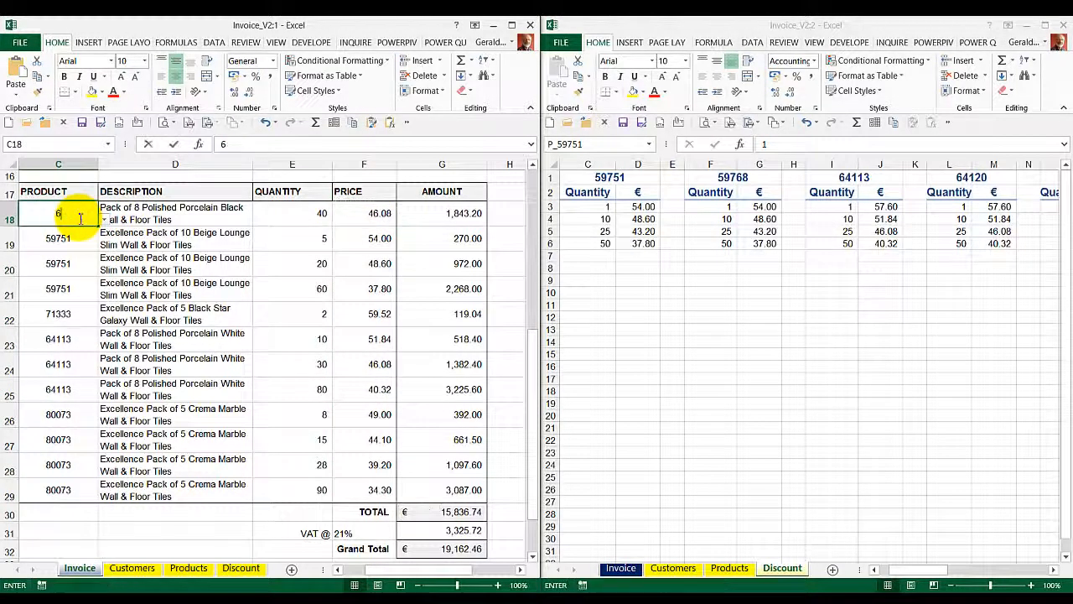
pyautogui.write('4229')
pyautogui.press('Return')
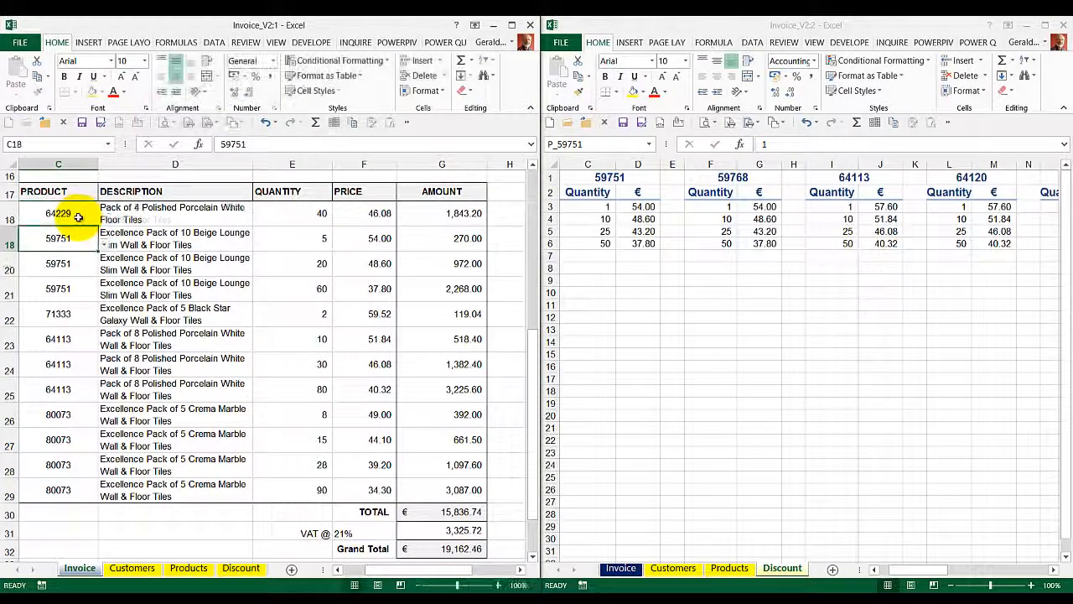
pyautogui.write('64236')
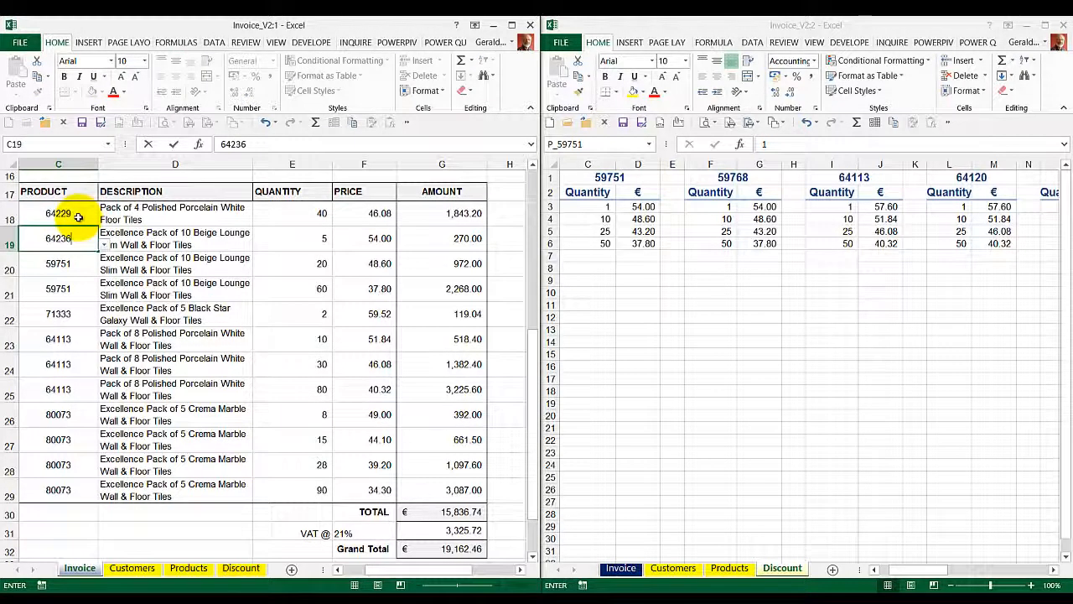
pyautogui.press('Return')
# Step: Set the product codes on the third and fourth invoice lines to 71333 in C20 and 74327 in C21
pyautogui.write('71')
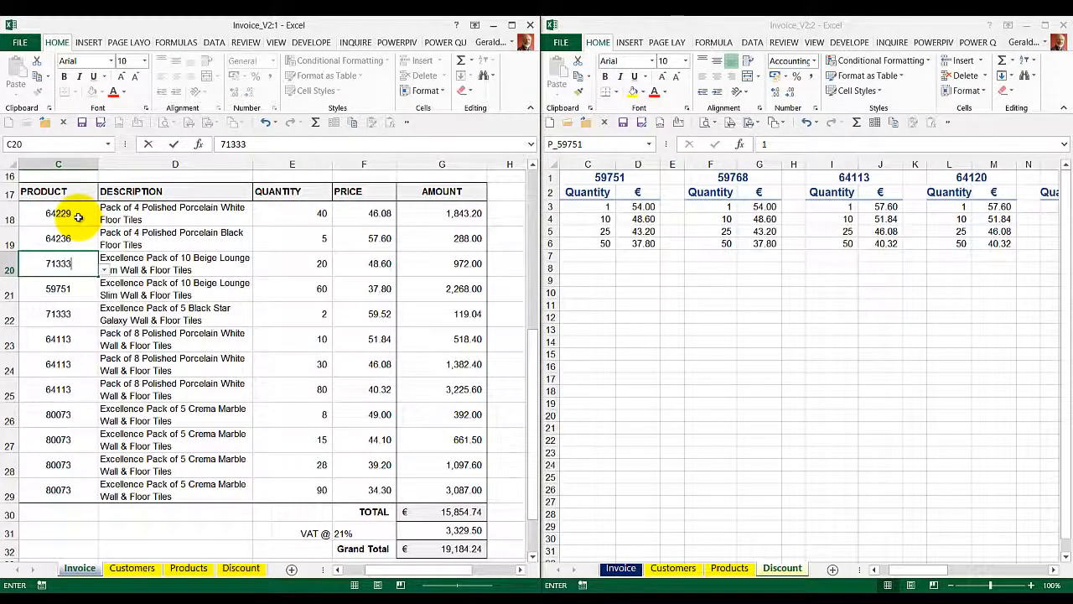
pyautogui.write('333')
pyautogui.press('Return')
pyautogui.write('74')
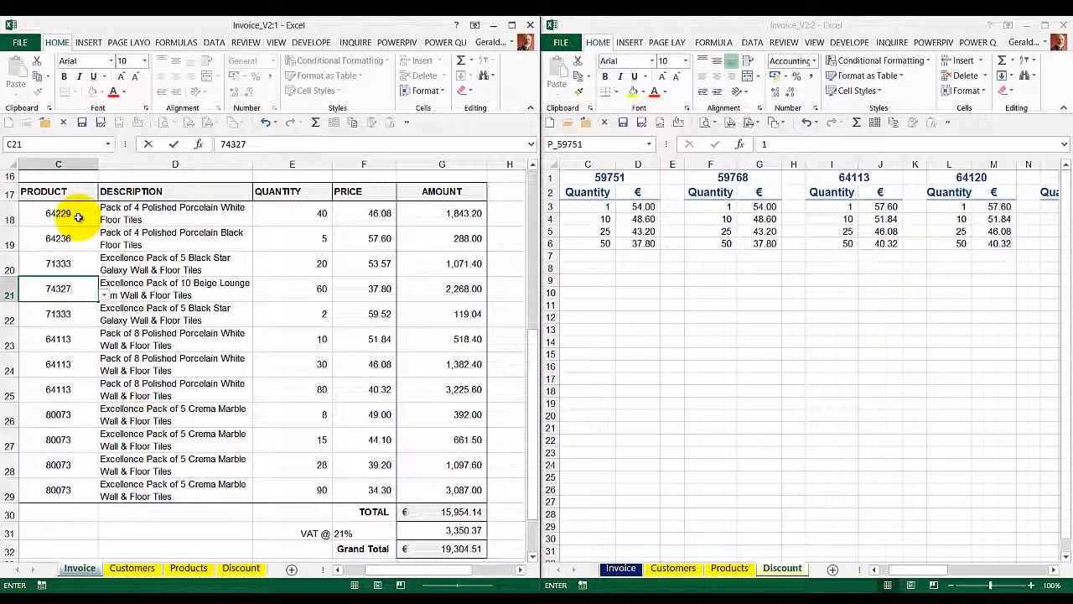
pyautogui.write('327')
pyautogui.hotkey('ctrl', 'Return')
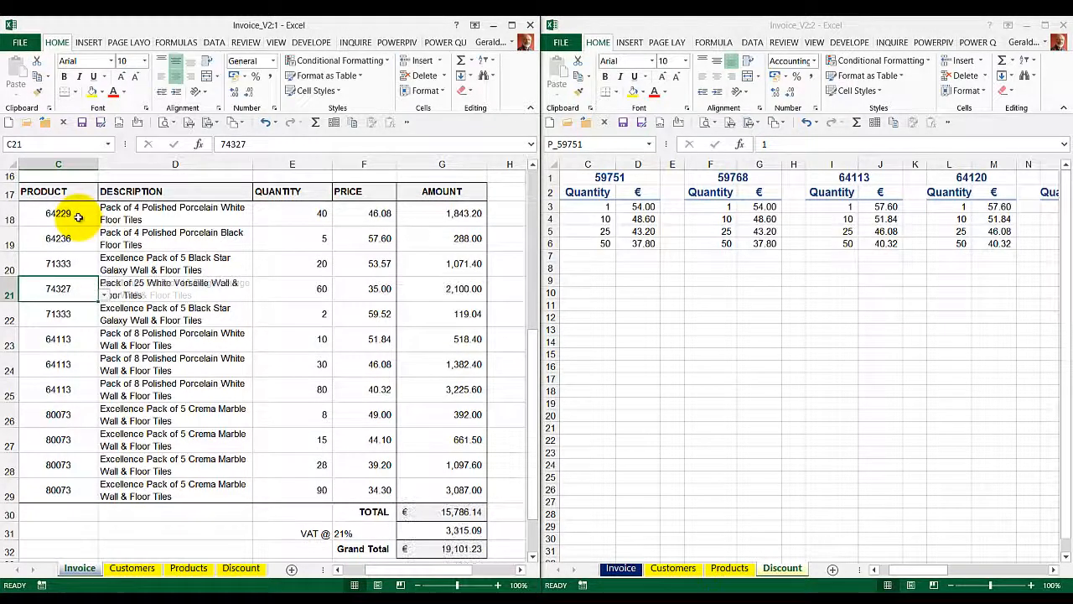
# Step: Clear the product codes in C22:C29 and the quantities in E22:E29 of the remaining invoice lines
pyautogui.moveTo(44, 312); pyautogui.dragTo(58, 490)
pyautogui.moveTo(321, 312); pyautogui.dragTo(314, 482)
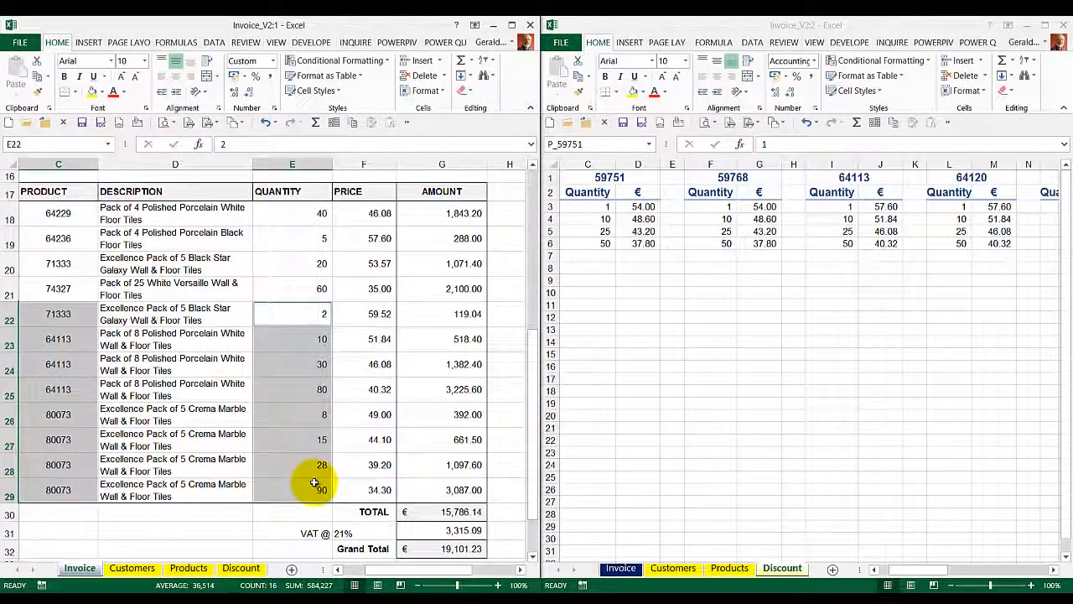
pyautogui.press('Delete')
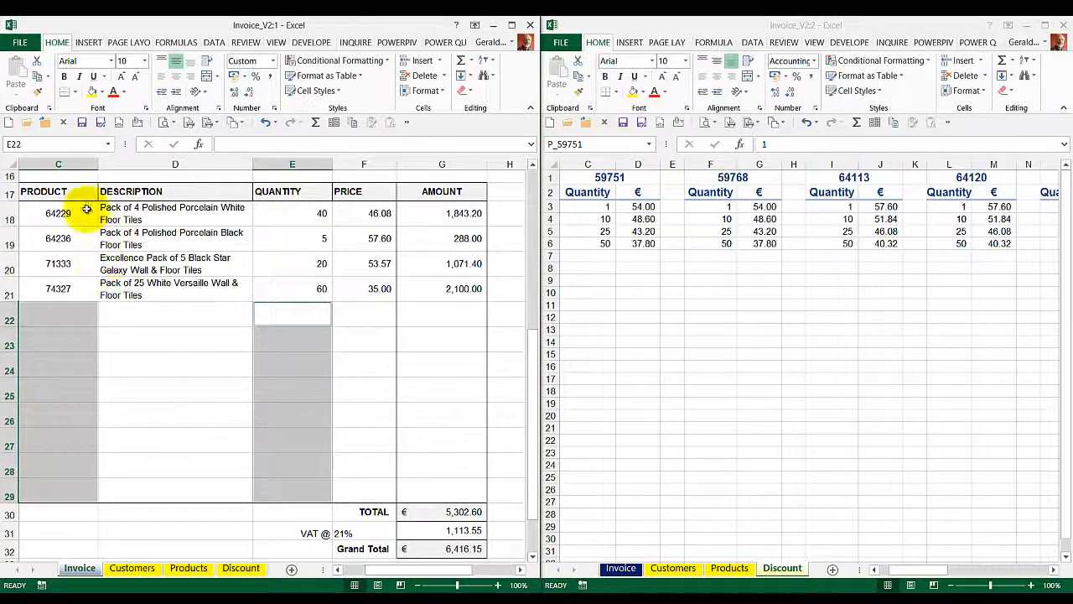
# Step: Check the invoice prices against the Discount sheet's price tables for products 64229, 64236, 71333 and 74327
pyautogui.click(86, 210)
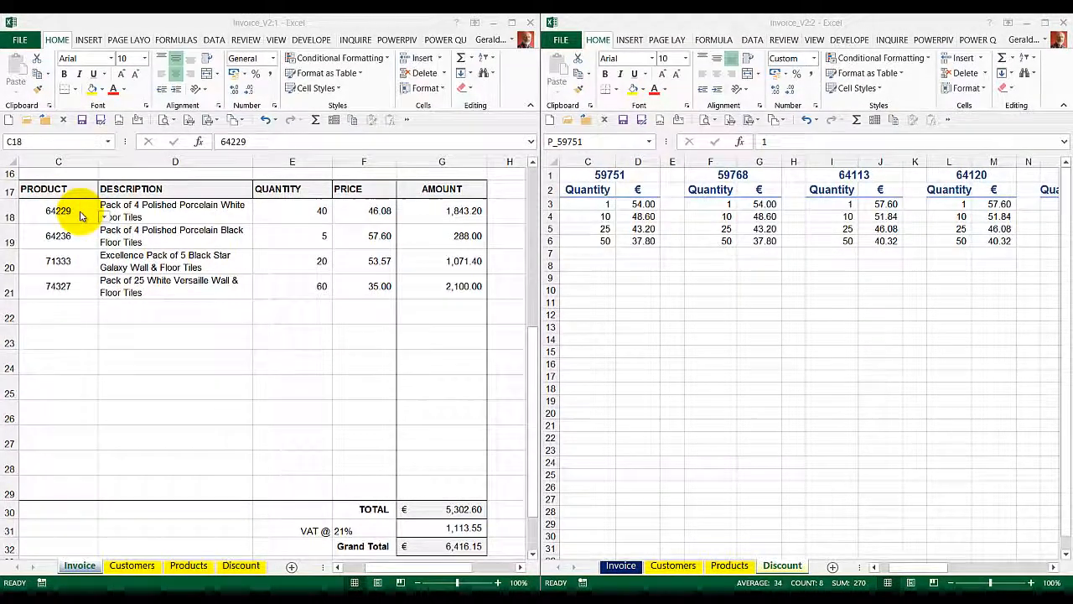
pyautogui.click(592, 193)
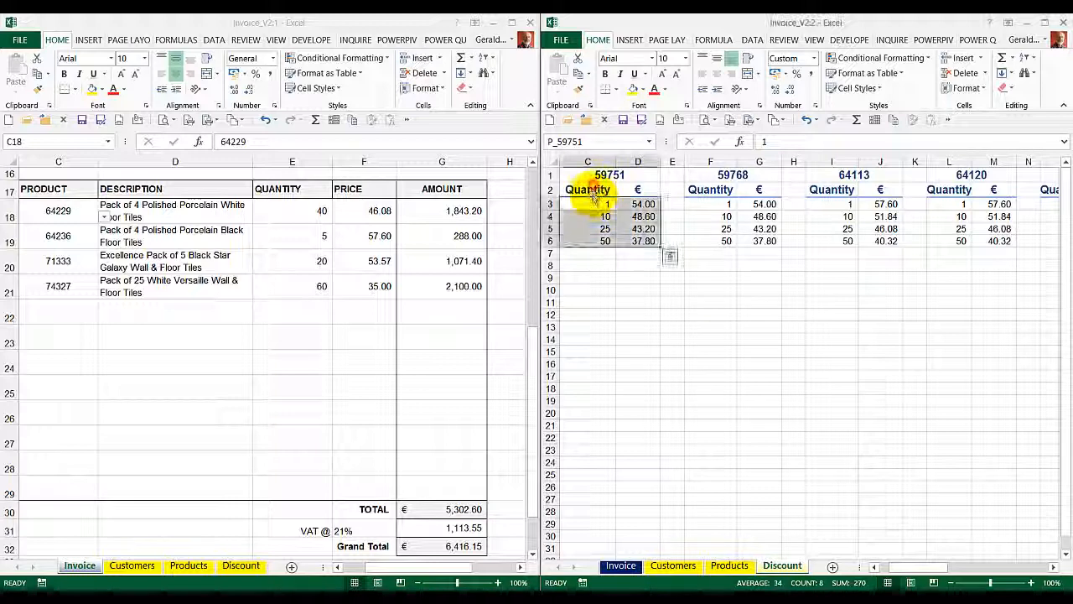
pyautogui.moveTo(931, 555)
pyautogui.mouseDown()
pyautogui.moveTo(984, 560)
pyautogui.moveTo(967, 555)
pyautogui.mouseUp()
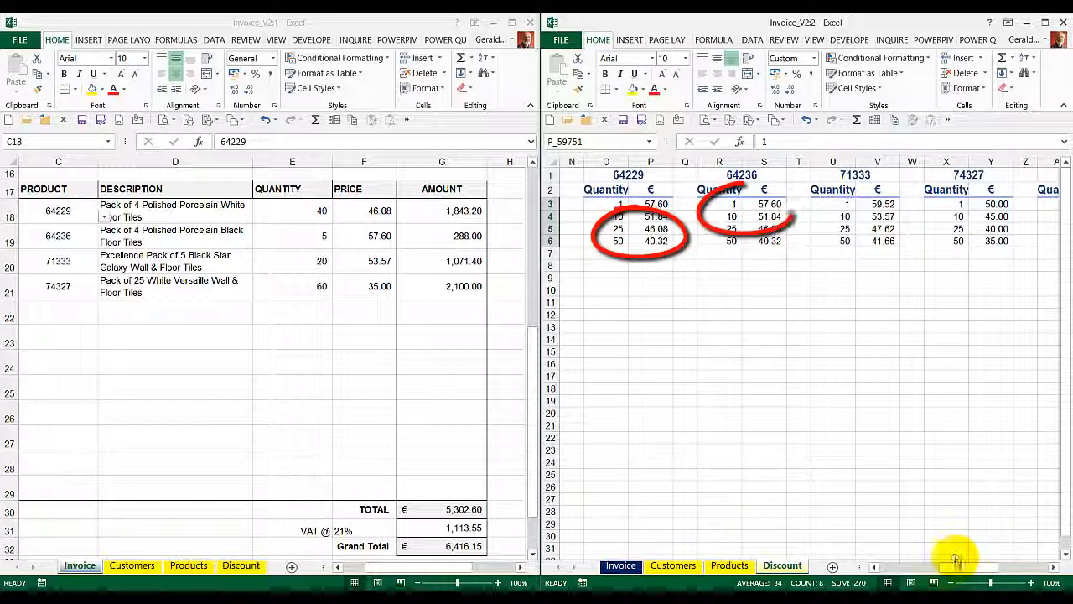